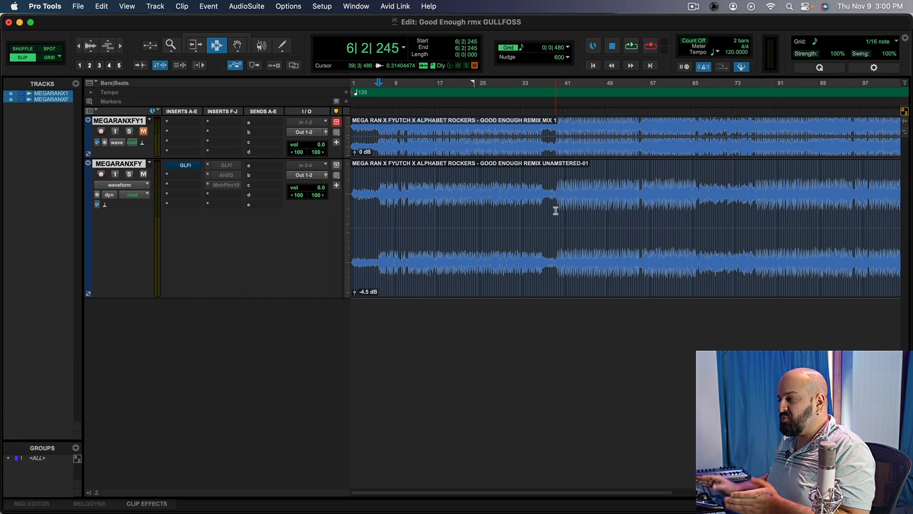
# Step: Listen to the unmastered mix from about bar 39, and again from about bar 66, stopping playback each time
pyautogui.click(557, 208)
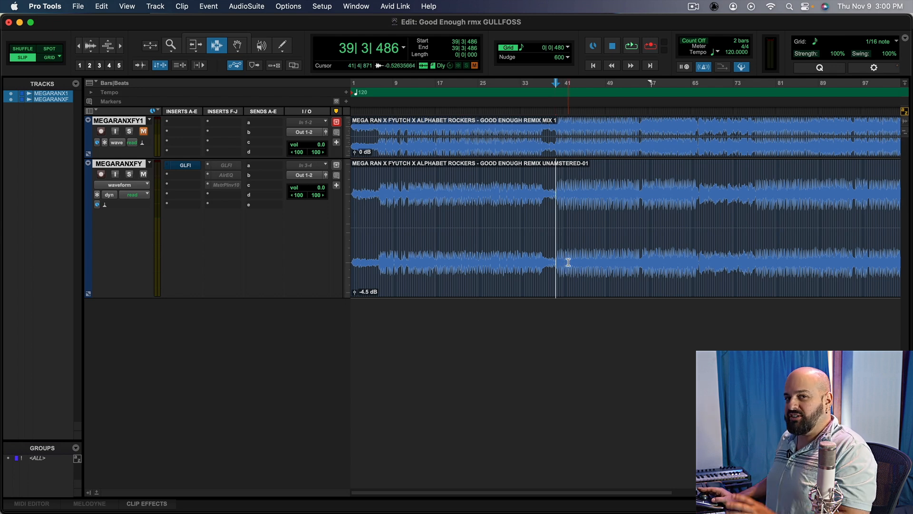
pyautogui.press('space')
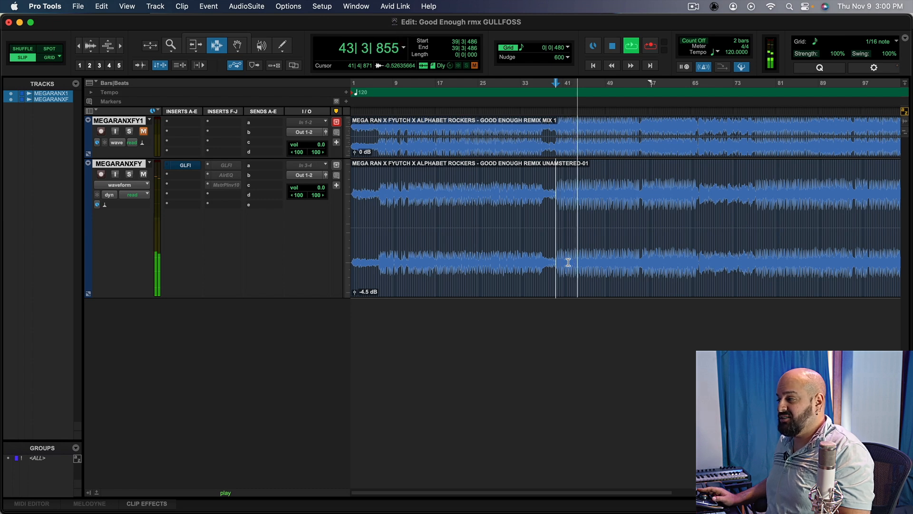
pyautogui.press('space')
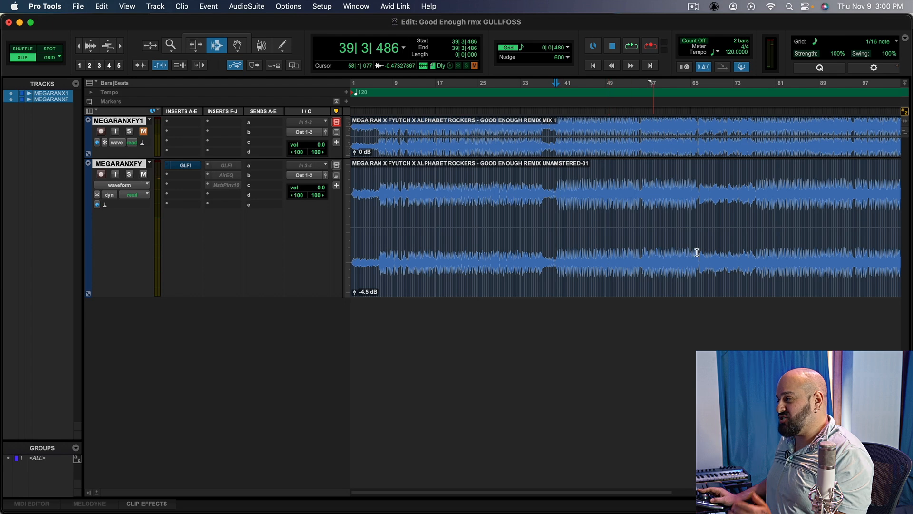
pyautogui.click(700, 200)
pyautogui.press('space')
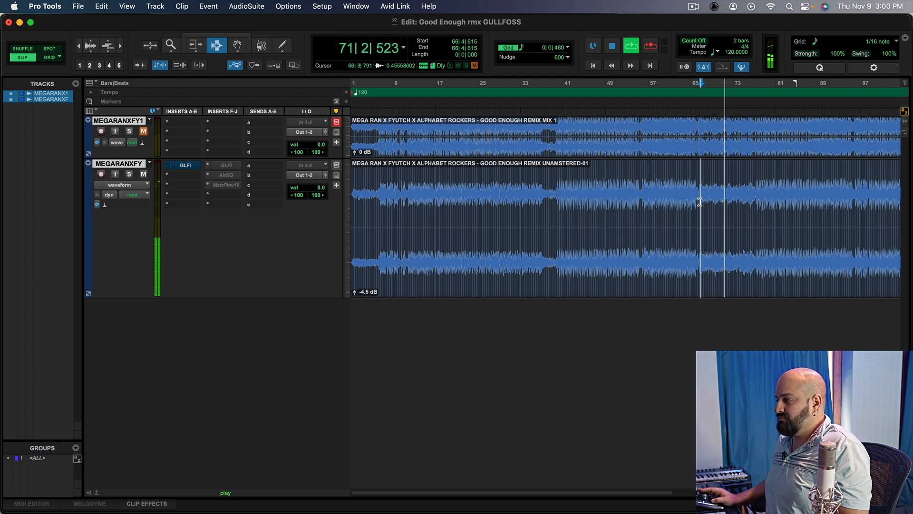
pyautogui.press('space')
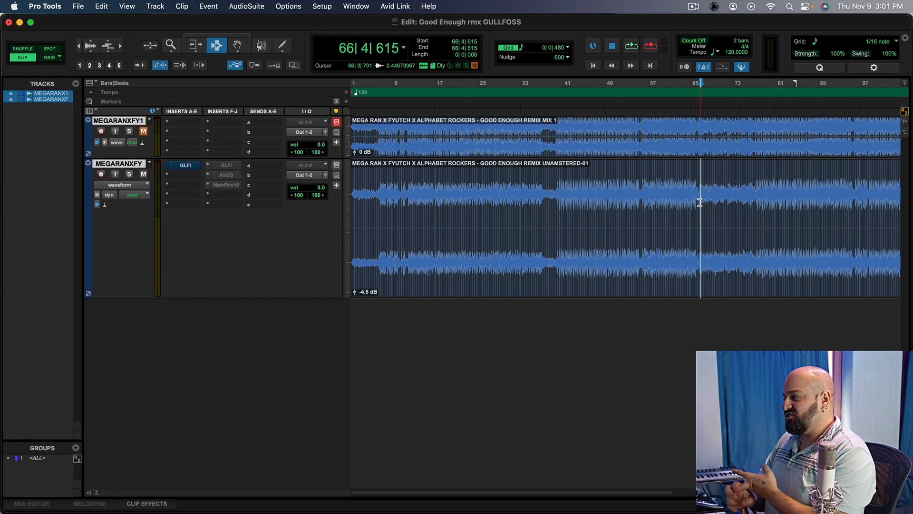
# Step: Open the Gullfoss Master insert on the unmastered track, move its window clear of the webcam area, and take it out of bypass
pyautogui.click(186, 168)
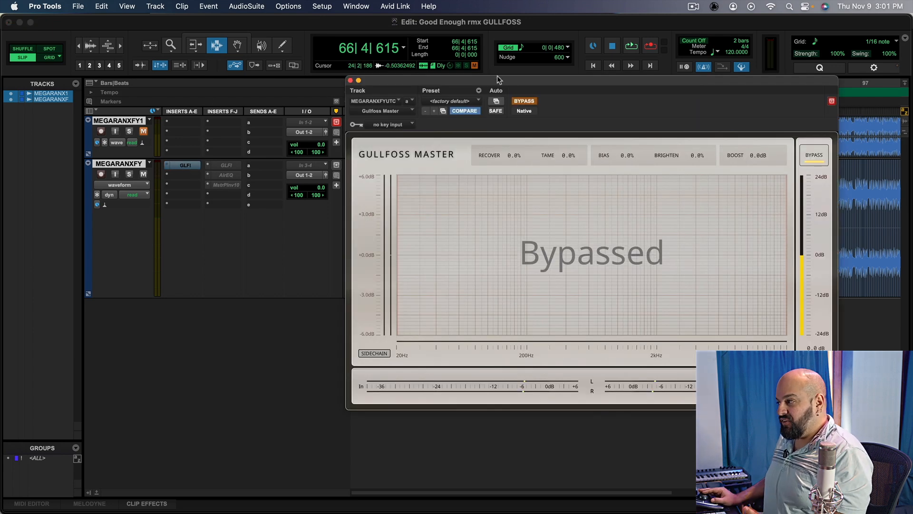
pyautogui.moveTo(498, 77); pyautogui.dragTo(467, 10)
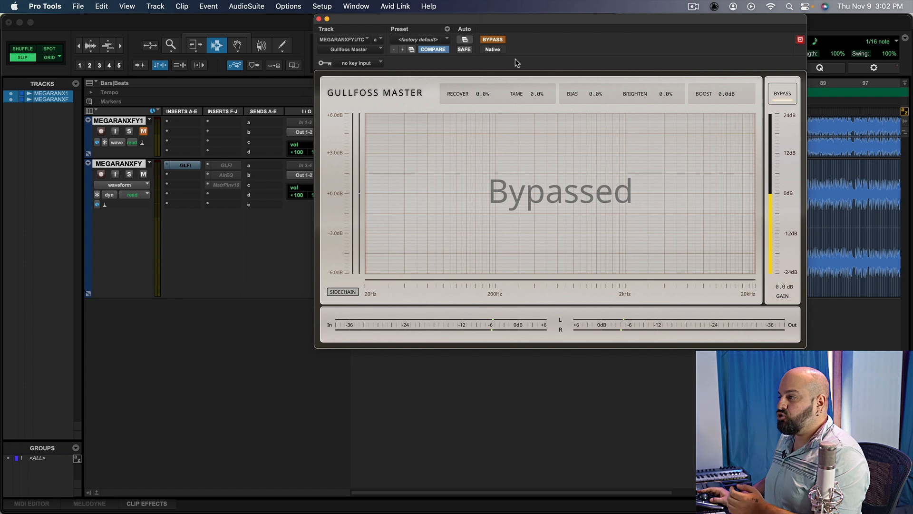
pyautogui.click(499, 41)
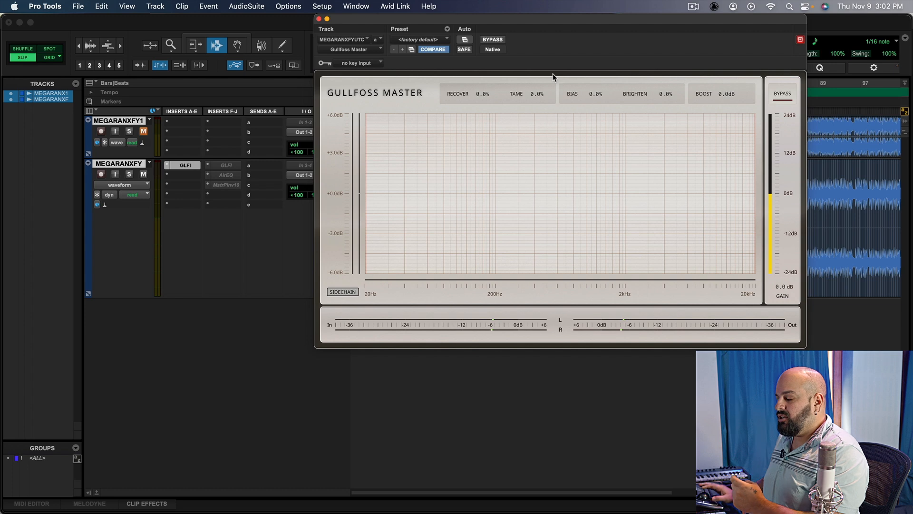
# Step: Raise Gullfoss Master's Recover to 36.7% while the mix plays, and stop playback
pyautogui.press('space')
pyautogui.moveTo(476, 97); pyautogui.dragTo(476, 72)
pyautogui.moveTo(481, 93); pyautogui.dragTo(481, 68)
pyautogui.click(472, 89)
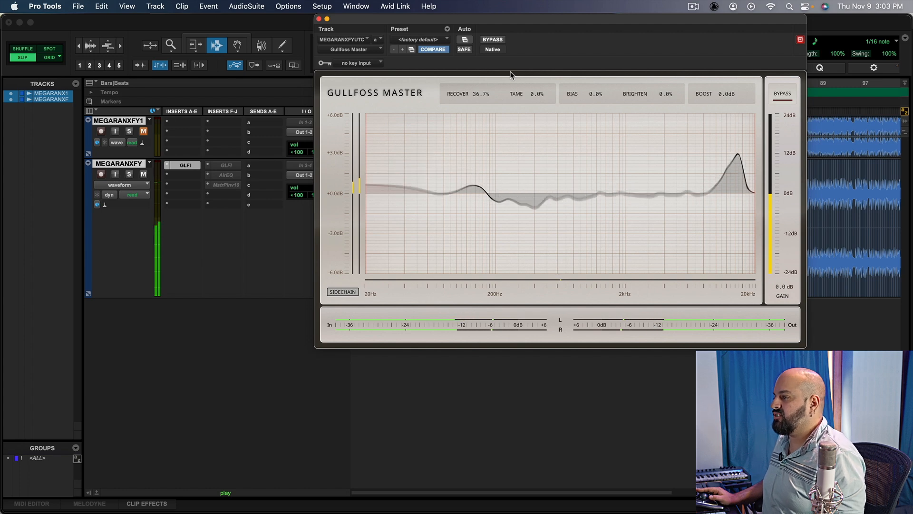
pyautogui.press('space')
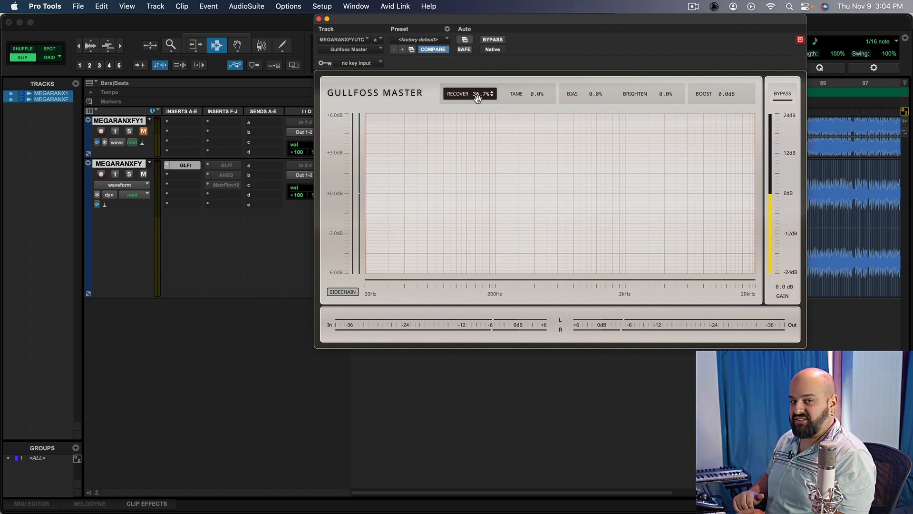
# Step: Audition the Recover setting once more and reset Recover to 0.0%
pyautogui.press('space')
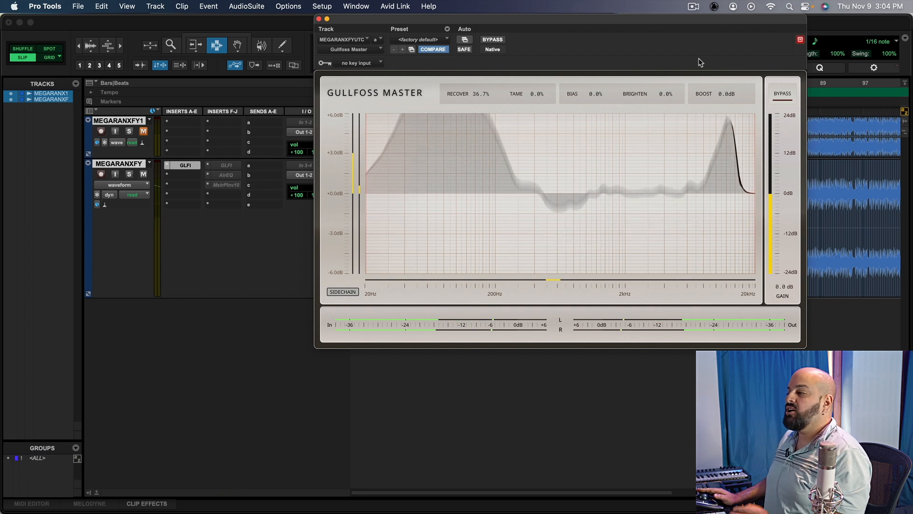
pyautogui.press('space')
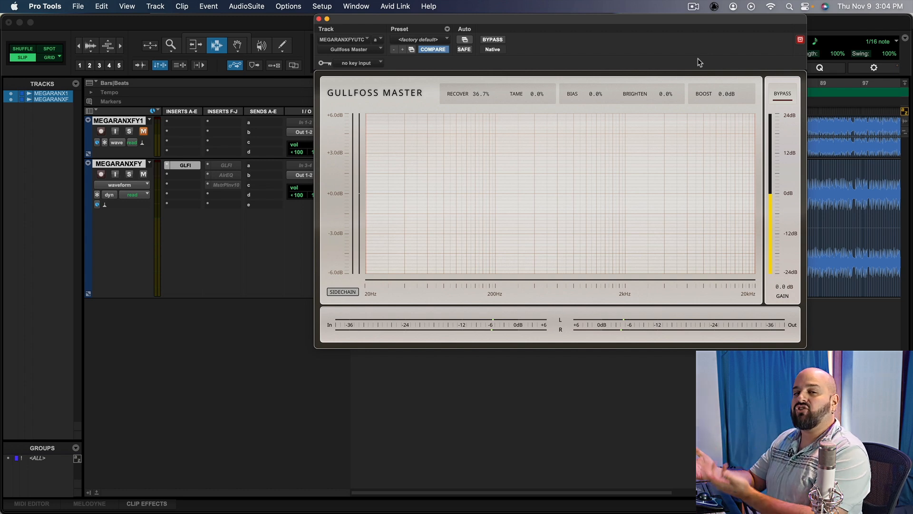
pyautogui.keyDown('alt'); pyautogui.click(471, 94); pyautogui.keyUp('alt')
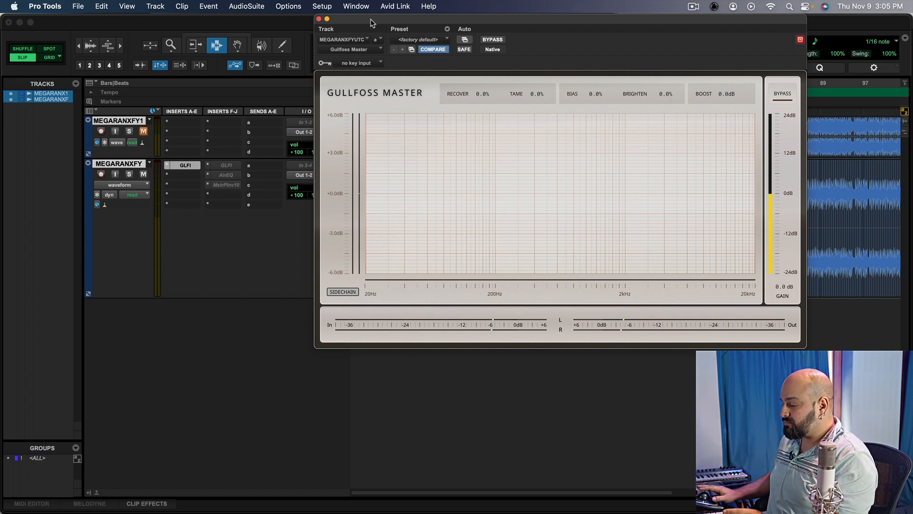
# Step: Raise Gullfoss Master's Tame to 37.1% while the mix plays, and stop playback
pyautogui.moveTo(370, 19); pyautogui.dragTo(284, 15)
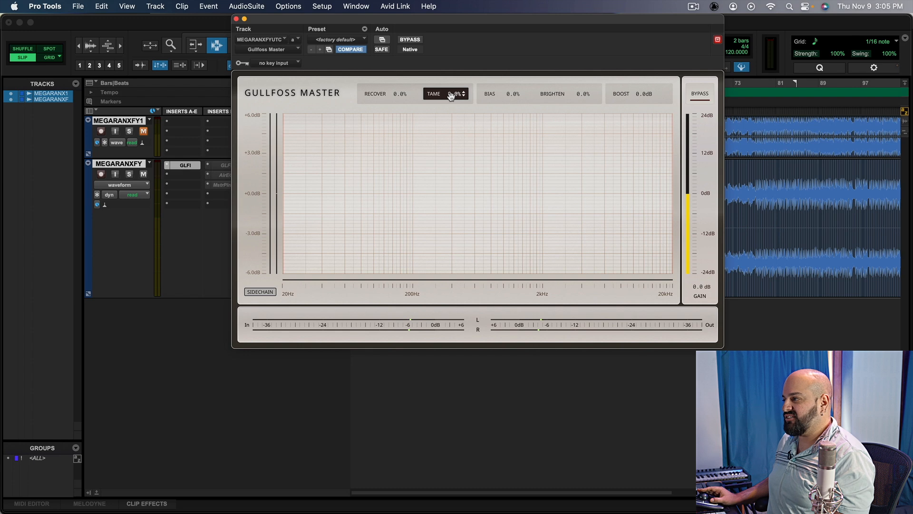
pyautogui.press('space')
pyautogui.moveTo(451, 96); pyautogui.dragTo(451, 69)
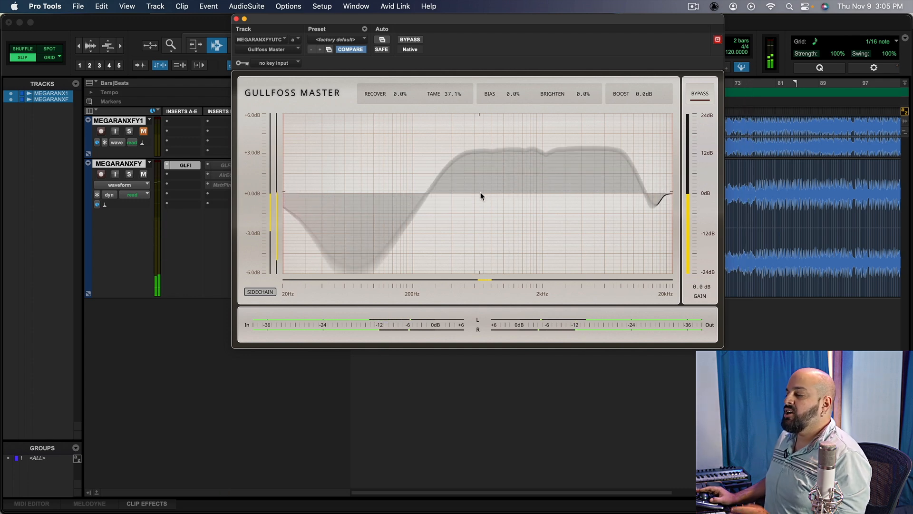
pyautogui.press('space')
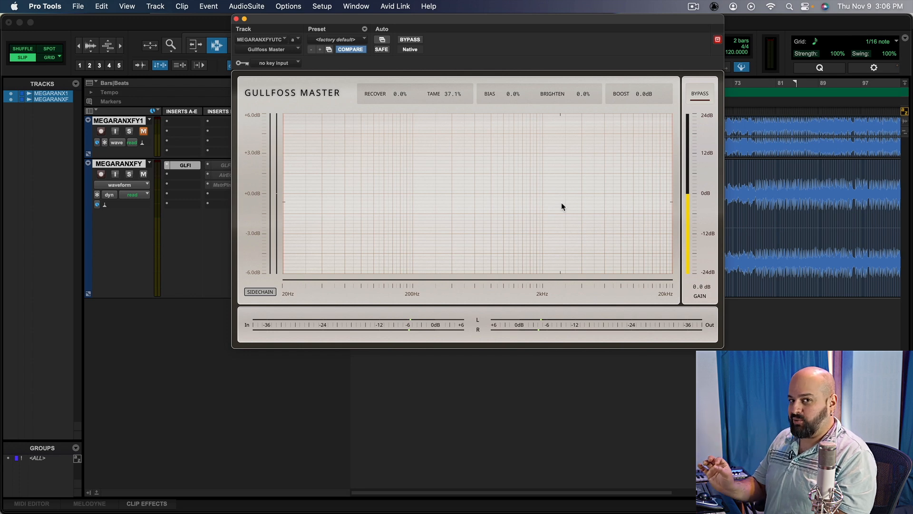
# Step: Audition the Tame setting once more and reset Tame to 0.0%
pyautogui.press('space')
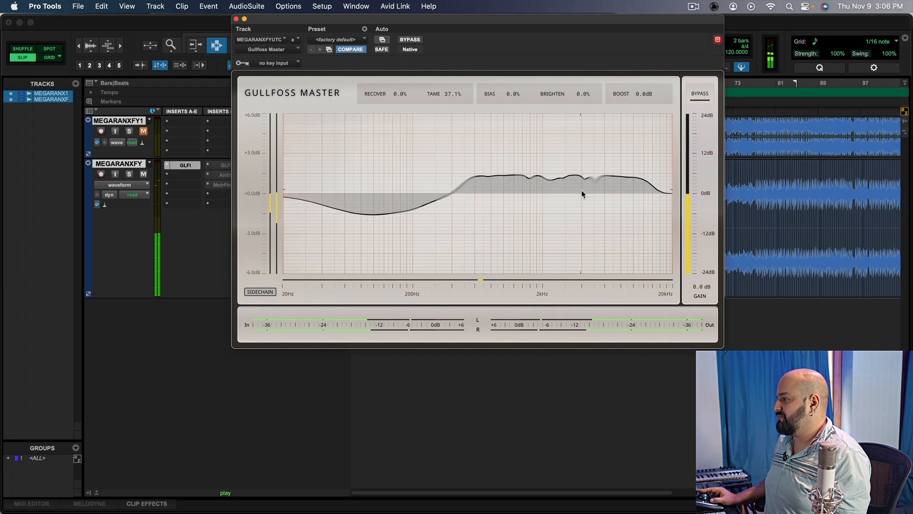
pyautogui.press('space')
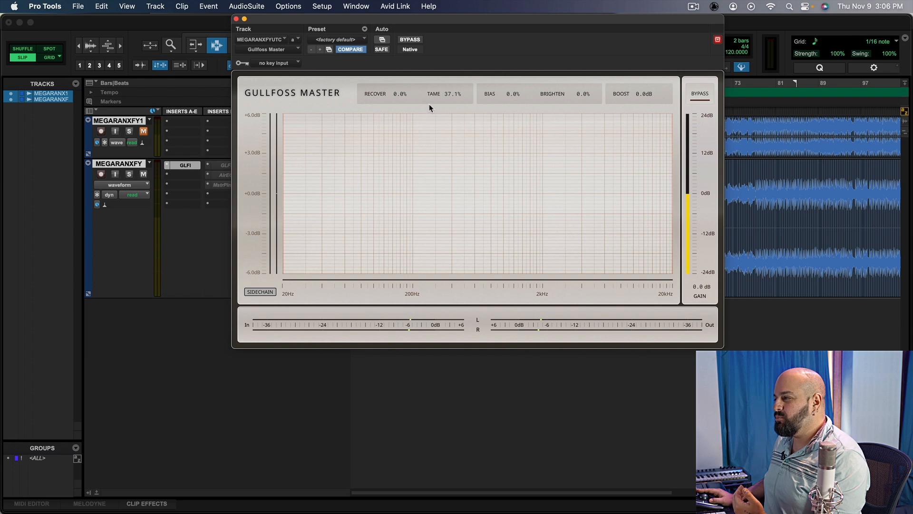
pyautogui.keyDown('alt'); pyautogui.click(444, 93); pyautogui.keyUp('alt')
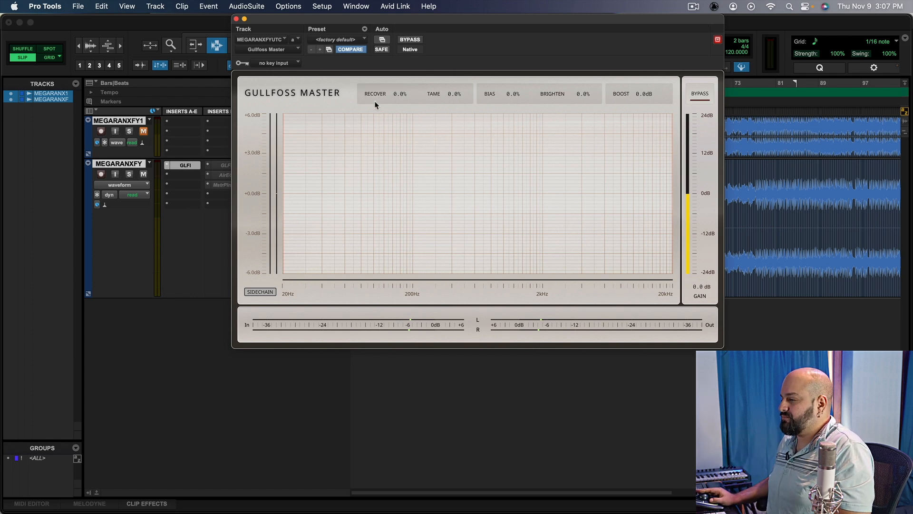
# Step: Play the mix and adjust Gullfoss Master's Recover to 23.9%
pyautogui.moveTo(313, 20); pyautogui.dragTo(350, 17)
pyautogui.click(378, 181)
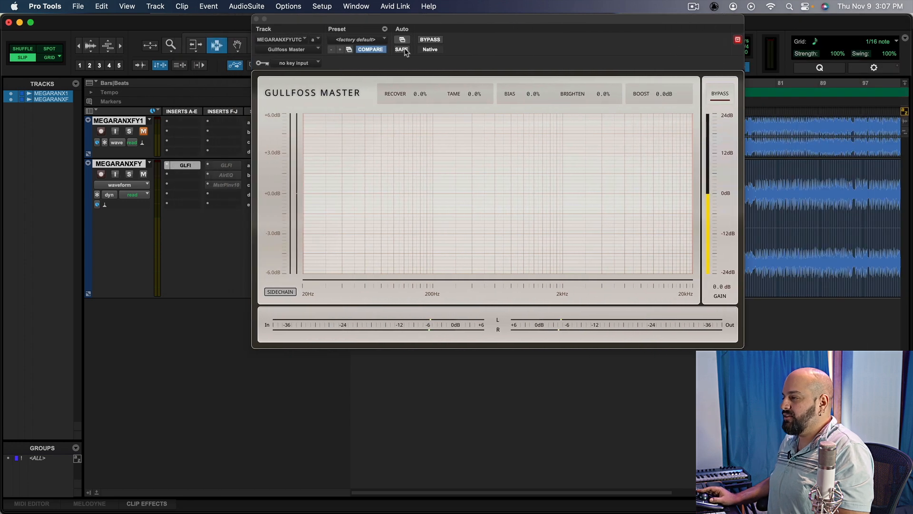
pyautogui.press('space')
pyautogui.click(416, 97)
pyautogui.moveTo(416, 97); pyautogui.dragTo(416, 48)
pyautogui.moveTo(416, 94); pyautogui.dragTo(416, 91)
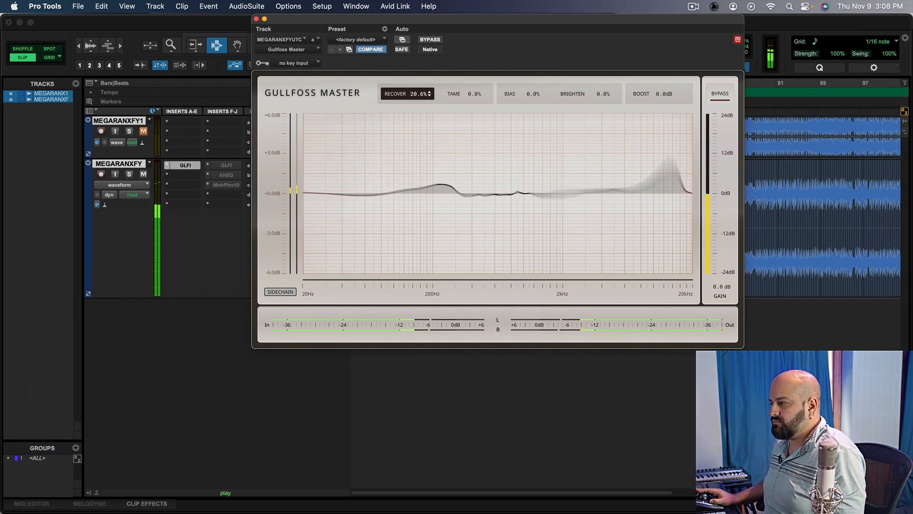
pyautogui.moveTo(416, 91); pyautogui.dragTo(416, 91)
# Step: Compare the mix with the Recover-only processing bypassed and active, and stop playback
pyautogui.click(433, 40)
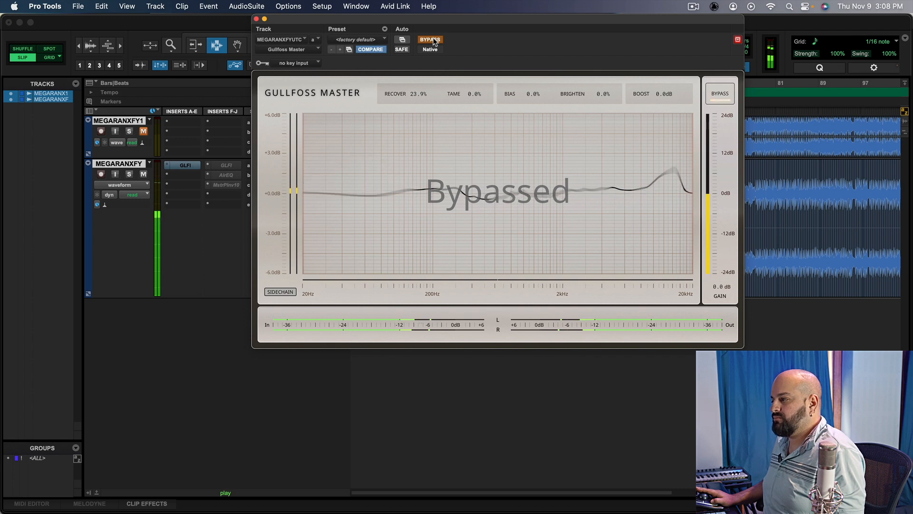
pyautogui.click(430, 40)
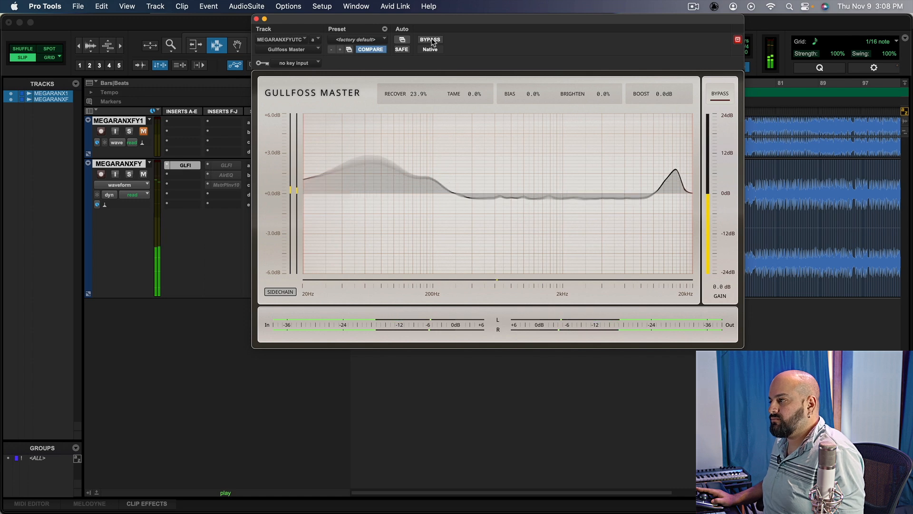
pyautogui.press('space')
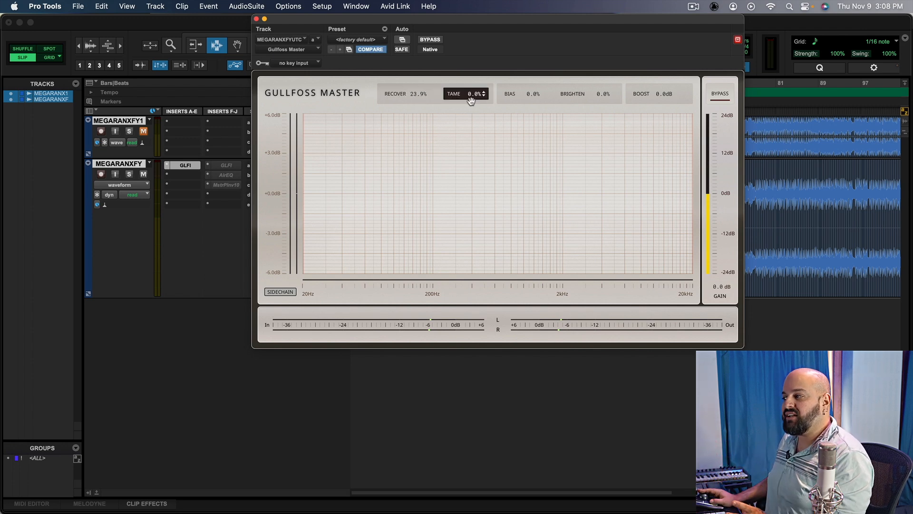
# Step: Set Gullfoss Master's Tame to 19.6% and Recover to 20.8% while listening to the mix
pyautogui.moveTo(469, 100)
pyautogui.mouseDown()
pyautogui.moveTo(469, 81)
pyautogui.moveTo(473, 101)
pyautogui.mouseUp()
pyautogui.press('space')
pyautogui.press('space')
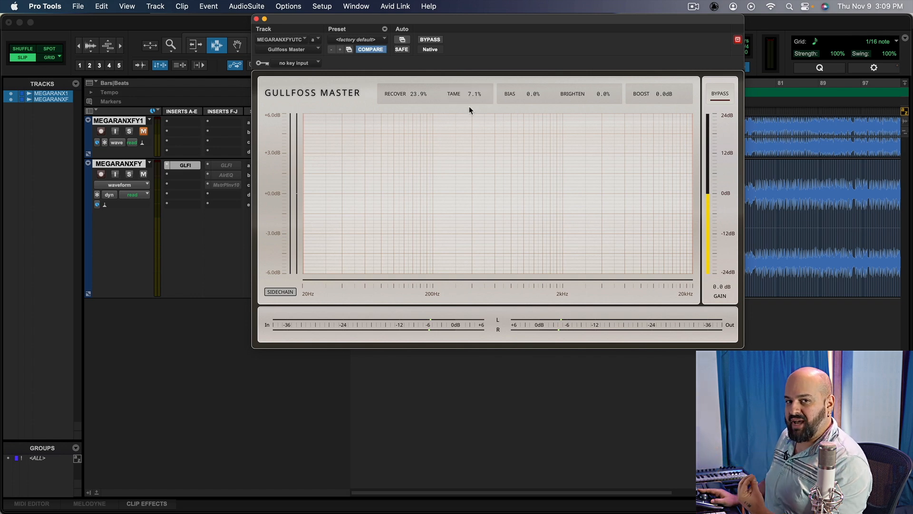
pyautogui.press('space')
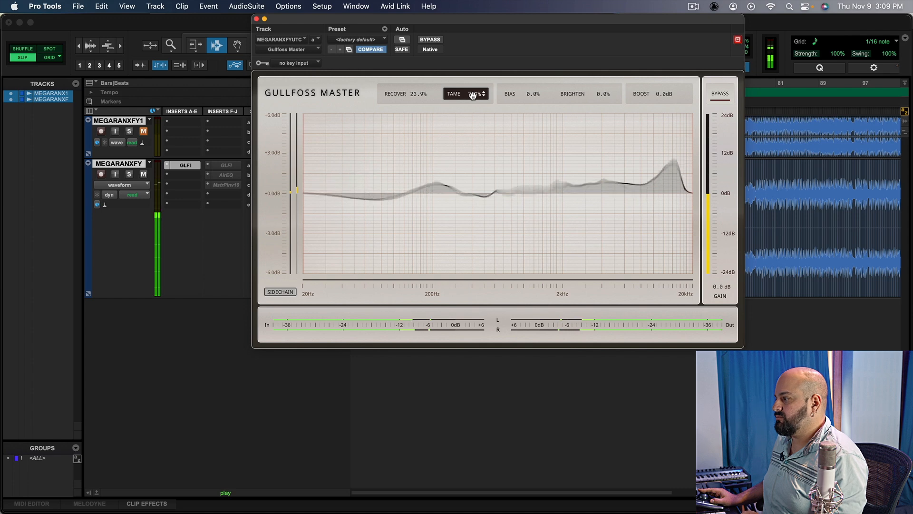
pyautogui.moveTo(473, 95)
pyautogui.mouseDown()
pyautogui.moveTo(473, 79)
pyautogui.moveTo(471, 98)
pyautogui.mouseUp()
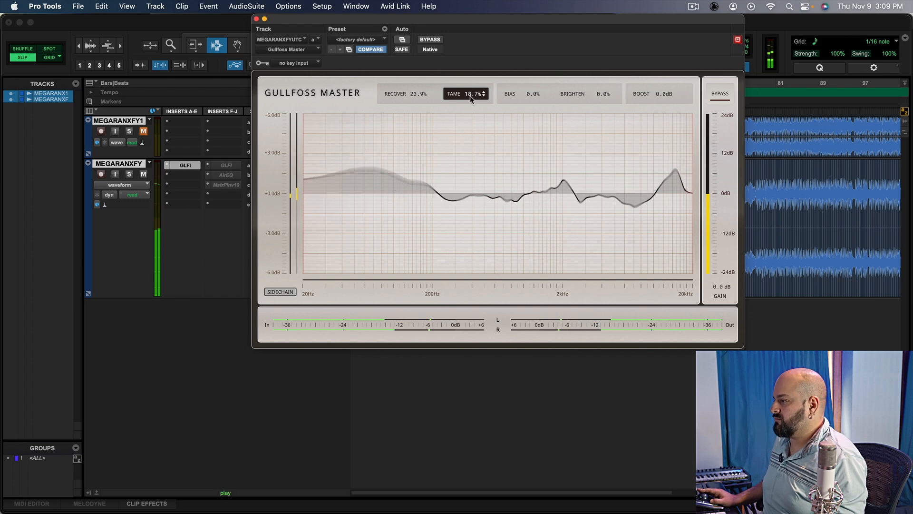
pyautogui.moveTo(471, 98); pyautogui.dragTo(433, 101)
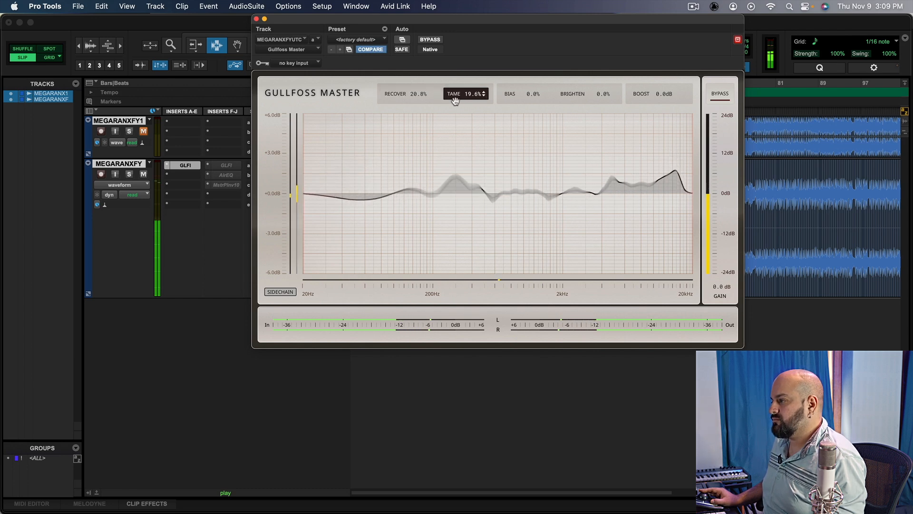
# Step: Compare the mix twice with the combined Recover and Tame processing bypassed and active, stopping playback after each comparison
pyautogui.click(438, 42)
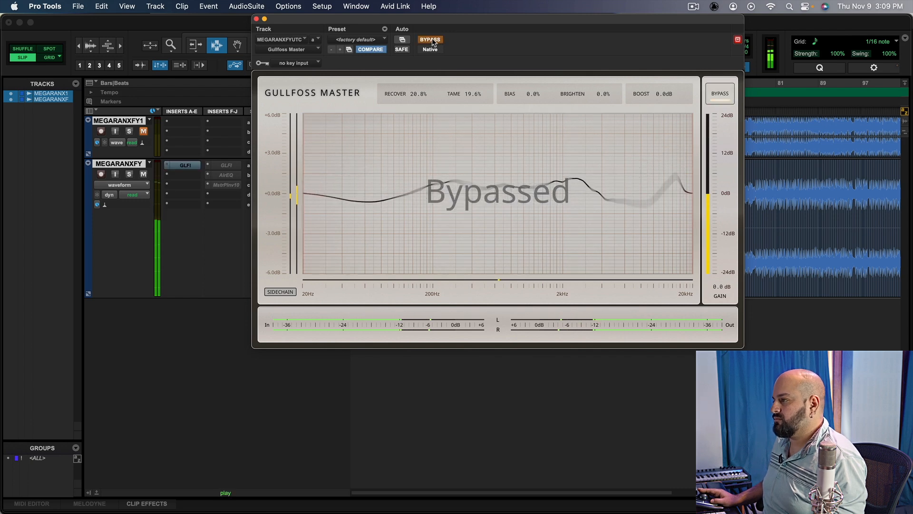
pyautogui.click(433, 42)
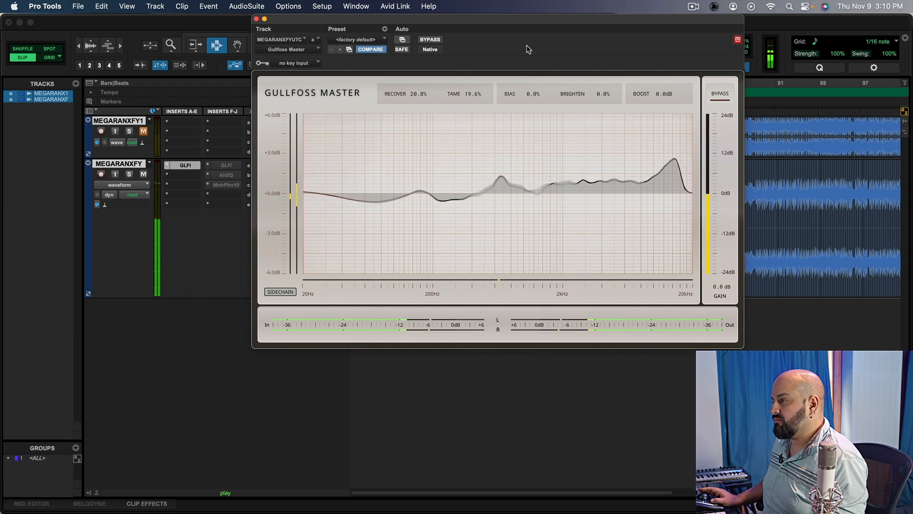
pyautogui.press('space')
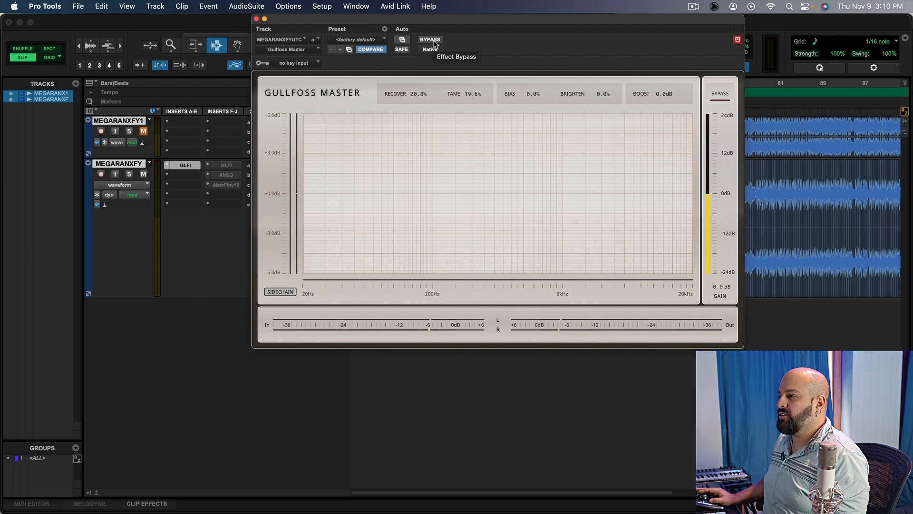
pyautogui.click(430, 40)
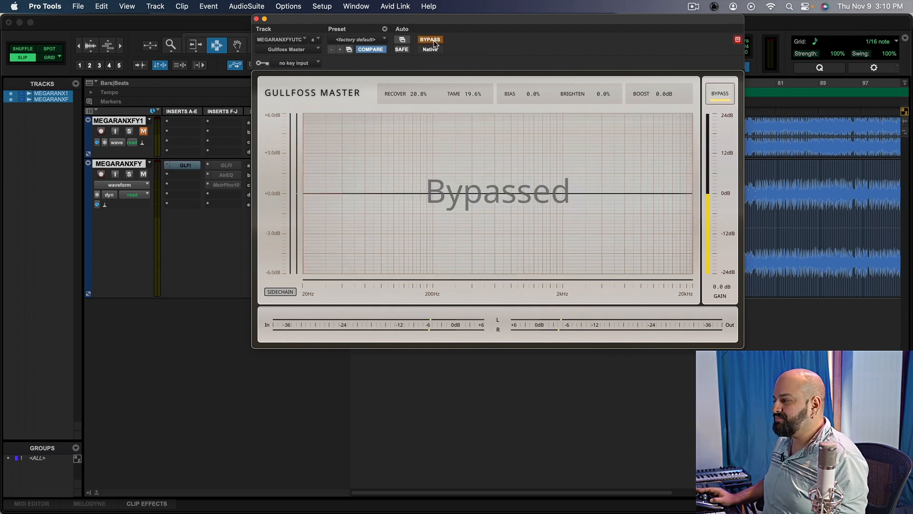
pyautogui.press('space')
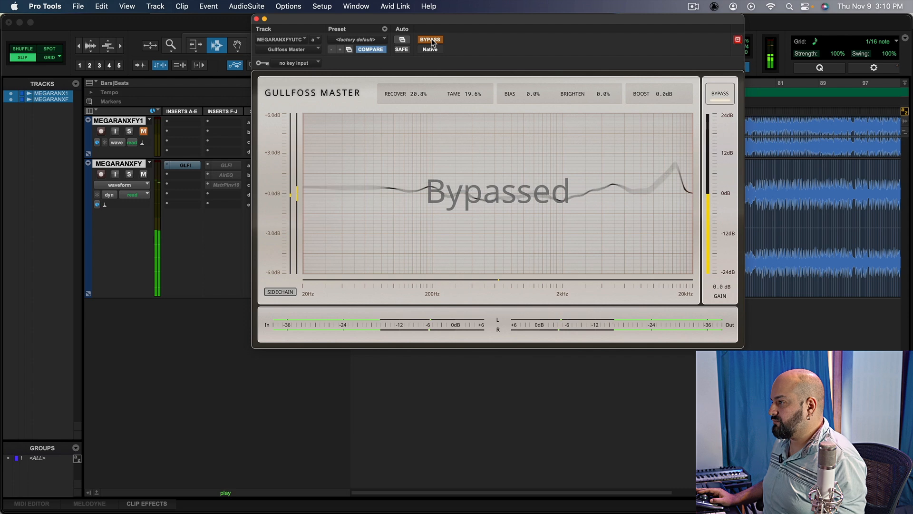
pyautogui.click(430, 40)
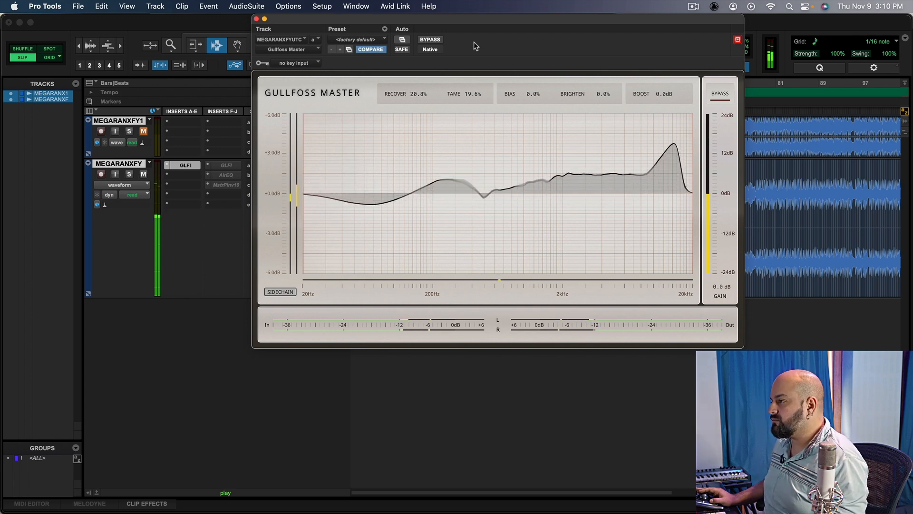
pyautogui.press('space')
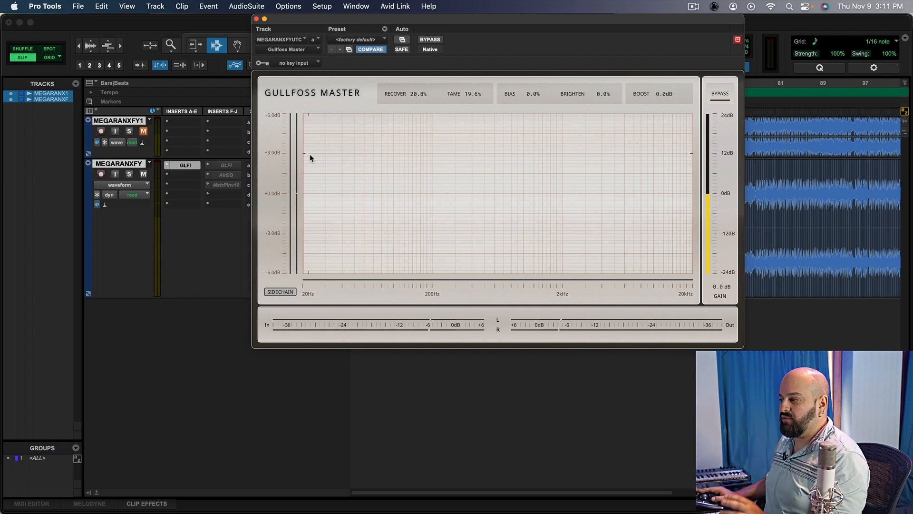
# Step: Exclude frequencies below about 120 Hz from Gullfoss Master's processing, play the mix to hear it, and stop playback
pyautogui.moveTo(305, 144); pyautogui.dragTo(405, 191)
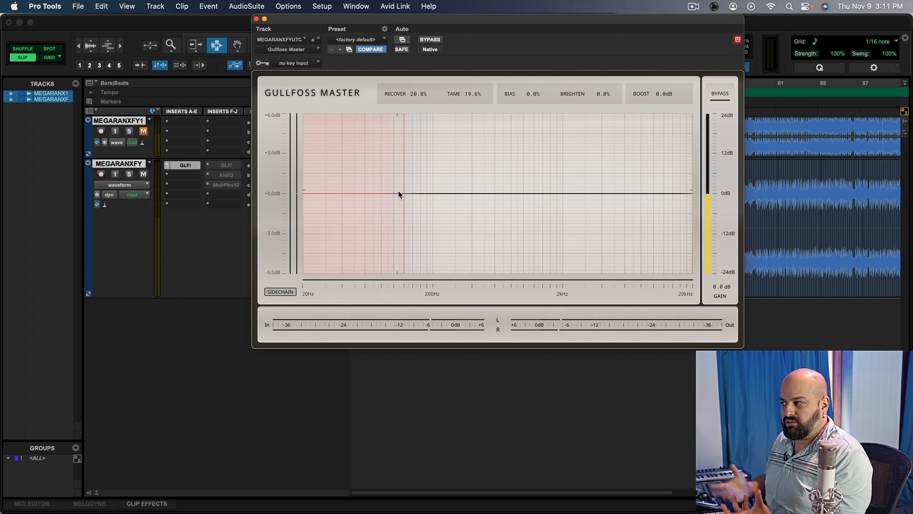
pyautogui.press('space')
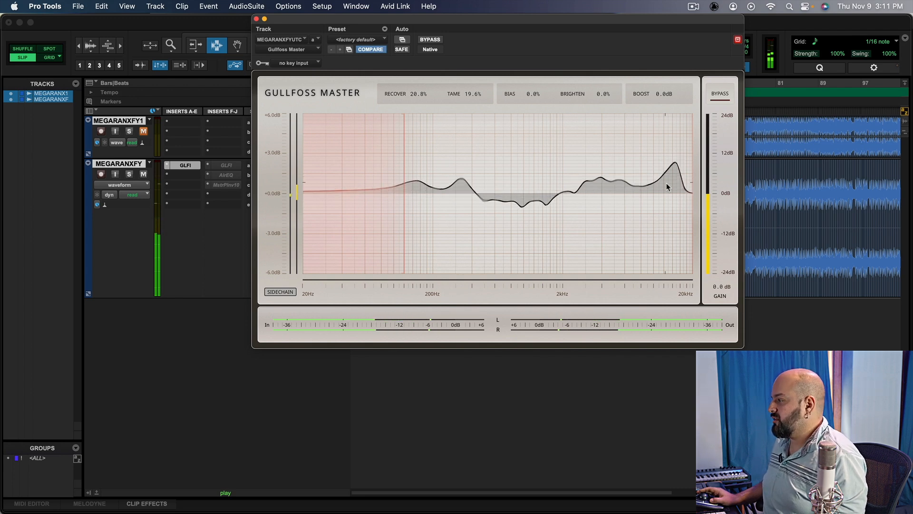
pyautogui.press('space')
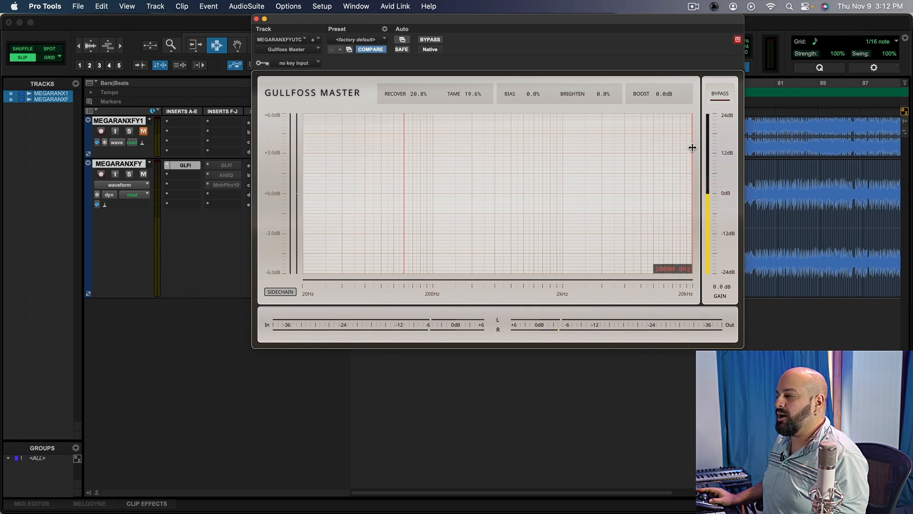
# Step: Exclude frequencies above about 10 kHz from Gullfoss Master's processing while playing the mix, and audition the limited range again
pyautogui.press('space')
pyautogui.moveTo(692, 148); pyautogui.dragTo(654, 147)
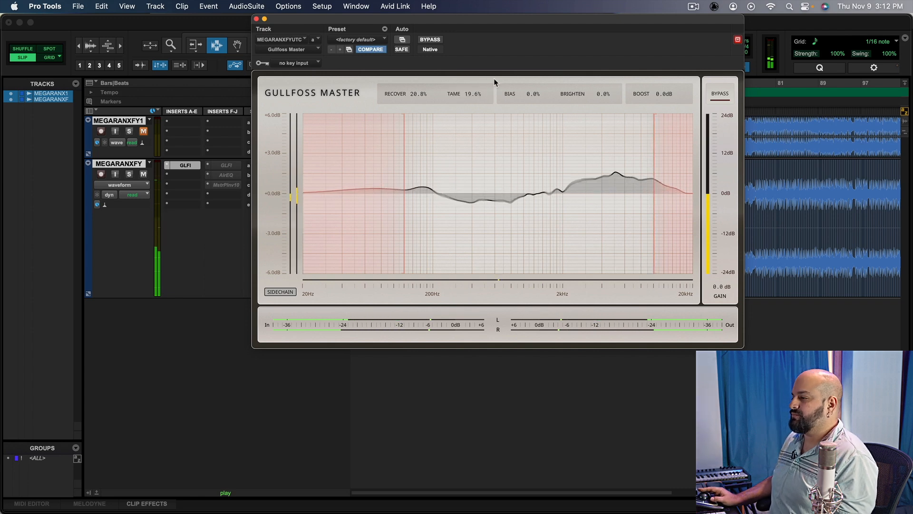
pyautogui.press('space')
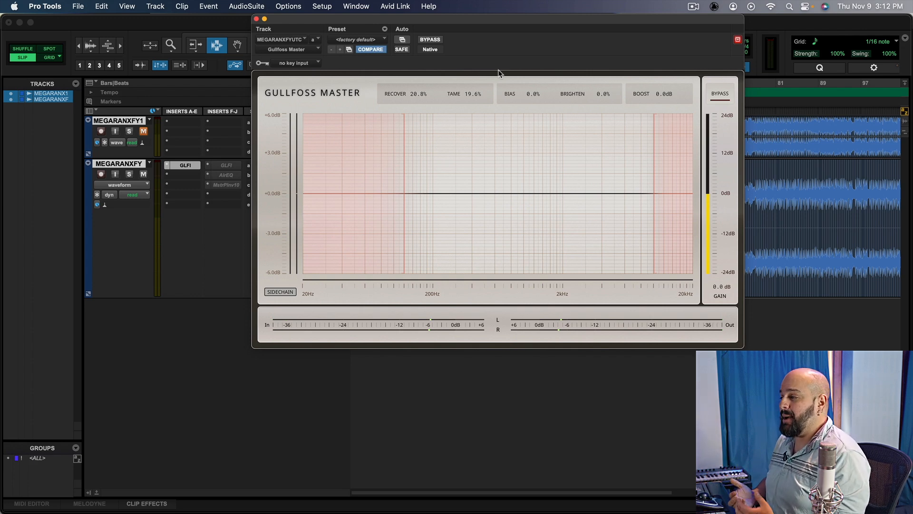
pyautogui.press('space')
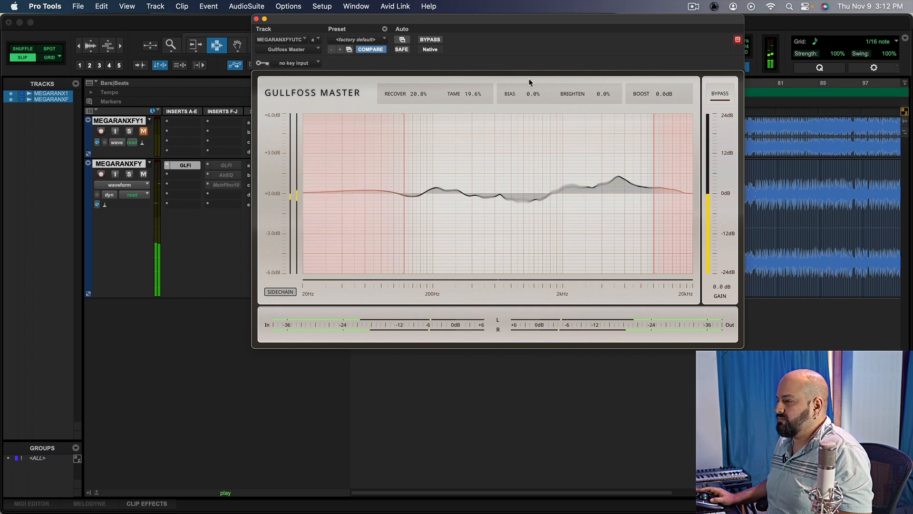
pyautogui.press('space')
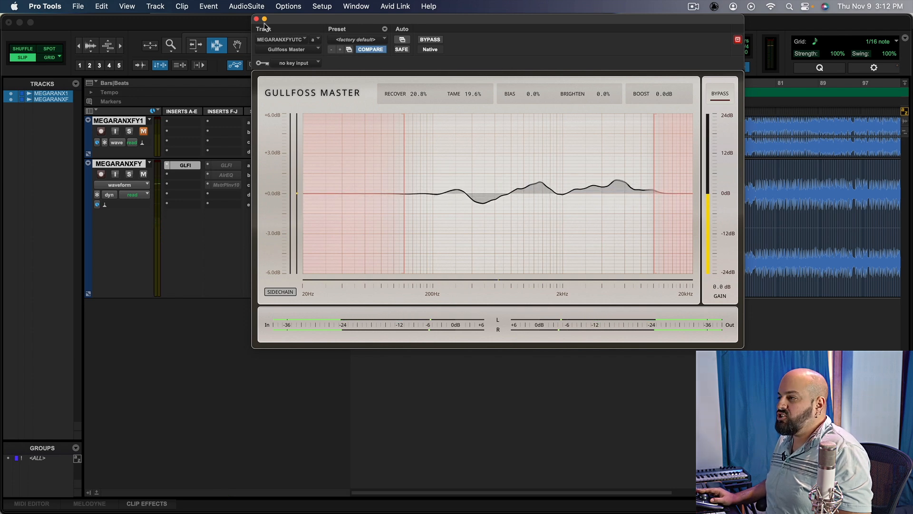
# Step: Place the playback position near bar 39 on the unmastered track, reopen Gullfoss Master, and audition that section
pyautogui.click(256, 19)
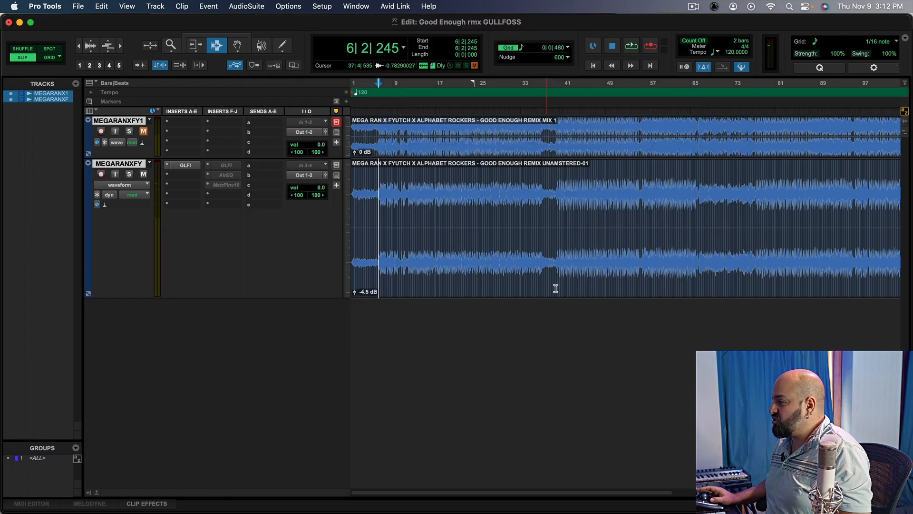
pyautogui.click(556, 190)
pyautogui.click(184, 164)
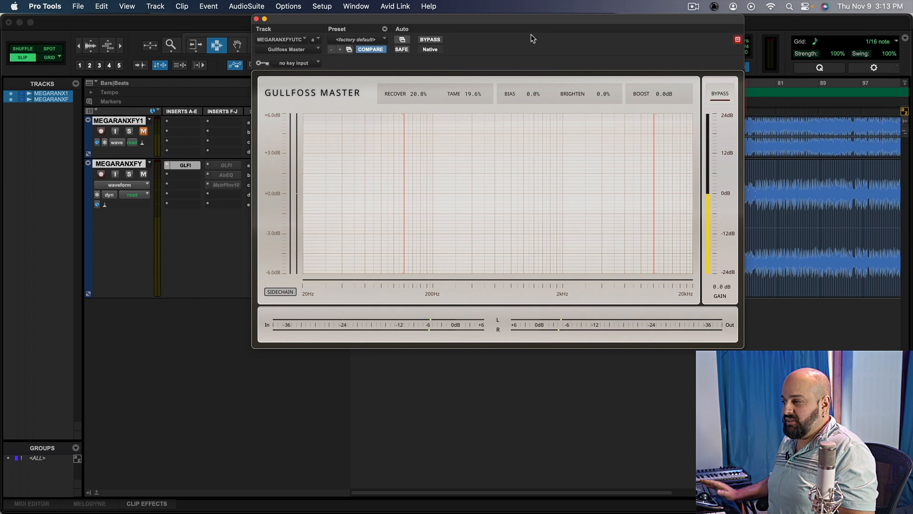
pyautogui.press('space')
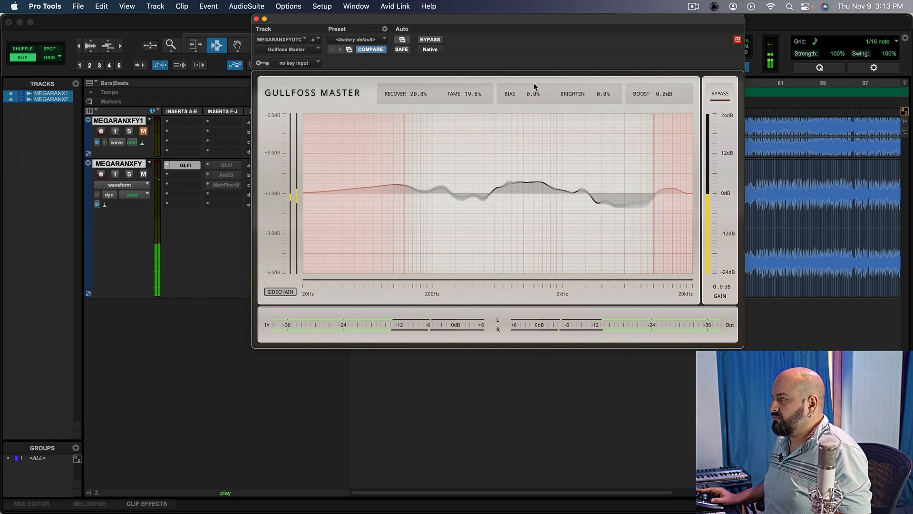
pyautogui.press('space')
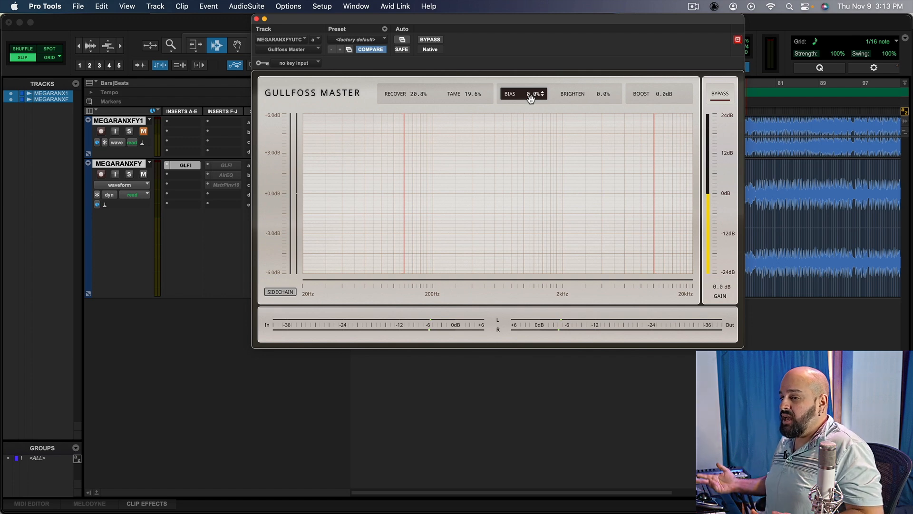
# Step: Play the mix and gradually raise Gullfoss Master's Bias to 9.9%, stopping playback after listening
pyautogui.press('space')
pyautogui.moveTo(531, 98); pyautogui.dragTo(531, 75)
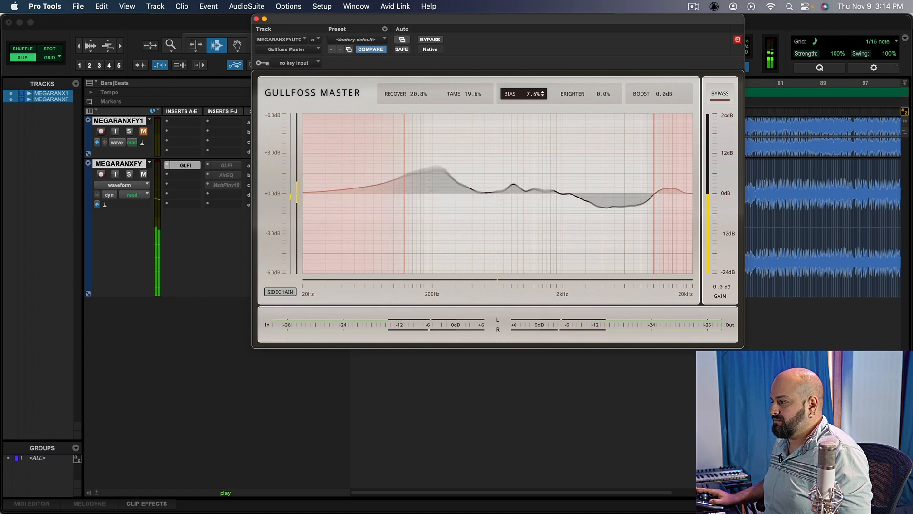
pyautogui.moveTo(531, 75); pyautogui.dragTo(531, 74)
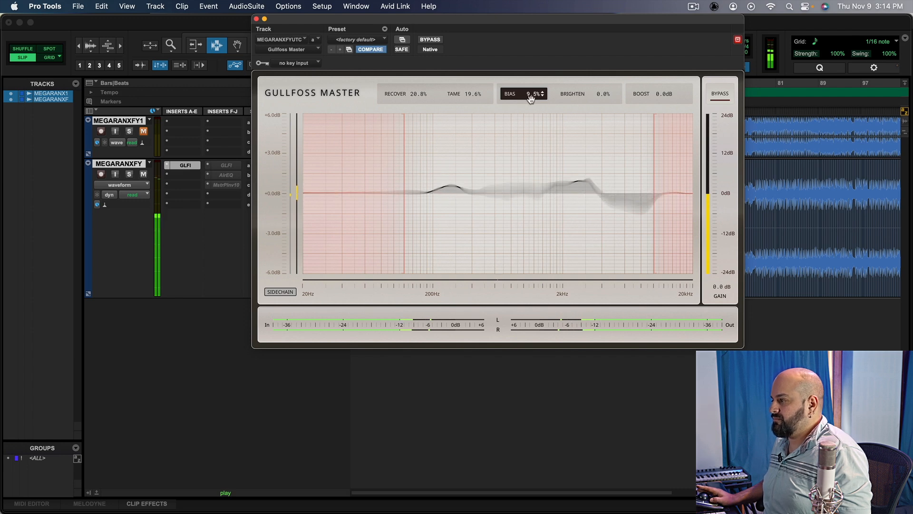
pyautogui.moveTo(531, 98); pyautogui.dragTo(531, 95)
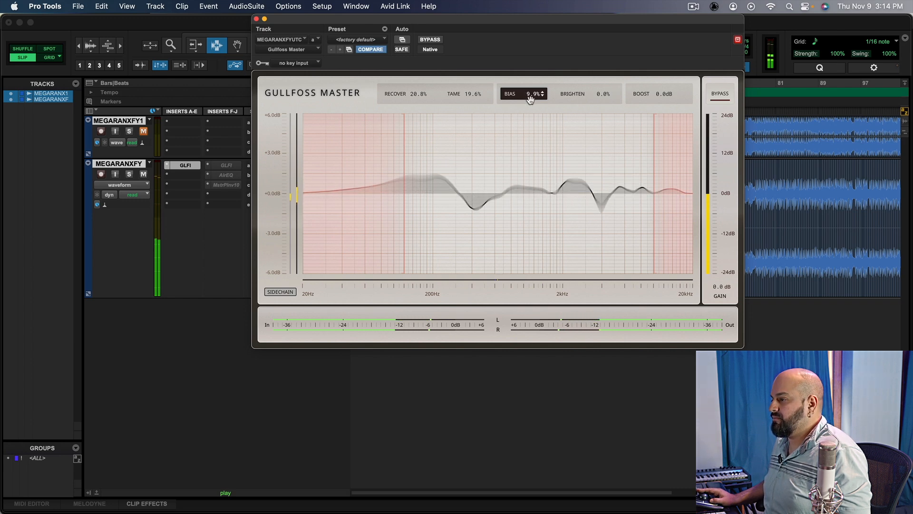
pyautogui.press('space')
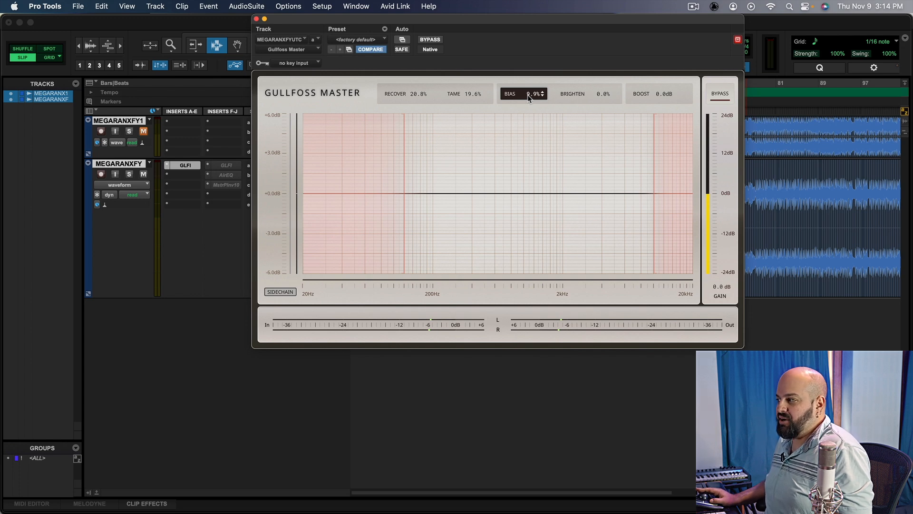
# Step: Reset Bias to 0% and play the mix, set Bias to 10% for comparison, and stop playback
pyautogui.keyDown('alt'); pyautogui.click(527, 95); pyautogui.keyUp('alt')
pyautogui.press('space')
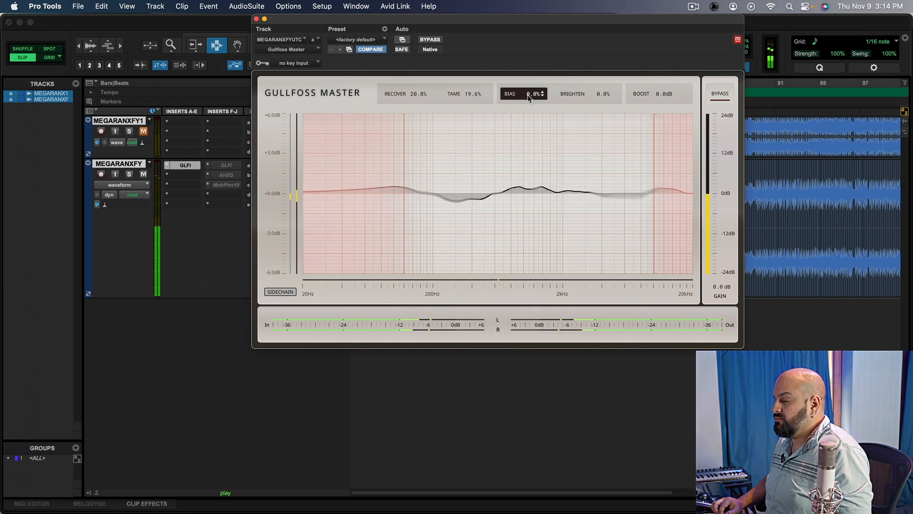
pyautogui.doubleClick(528, 96)
pyautogui.write('10')
pyautogui.press('Return')
pyautogui.press('space')
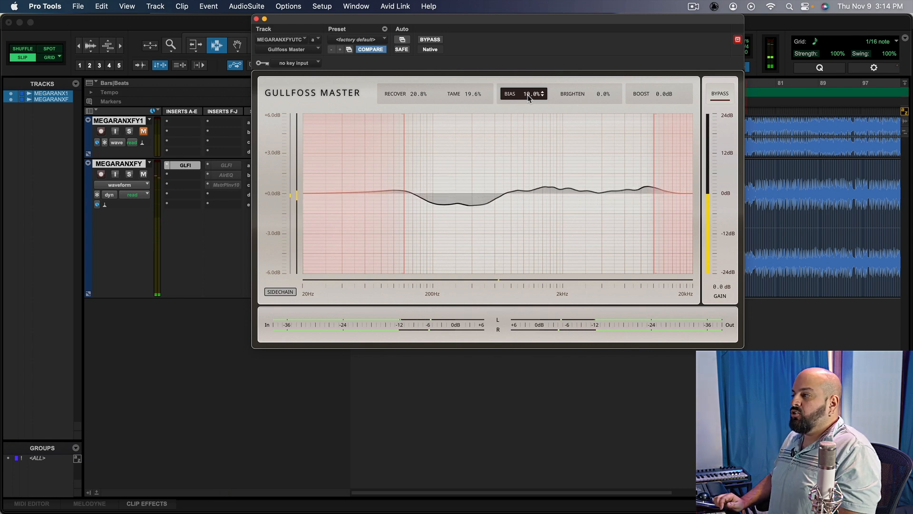
pyautogui.press('space')
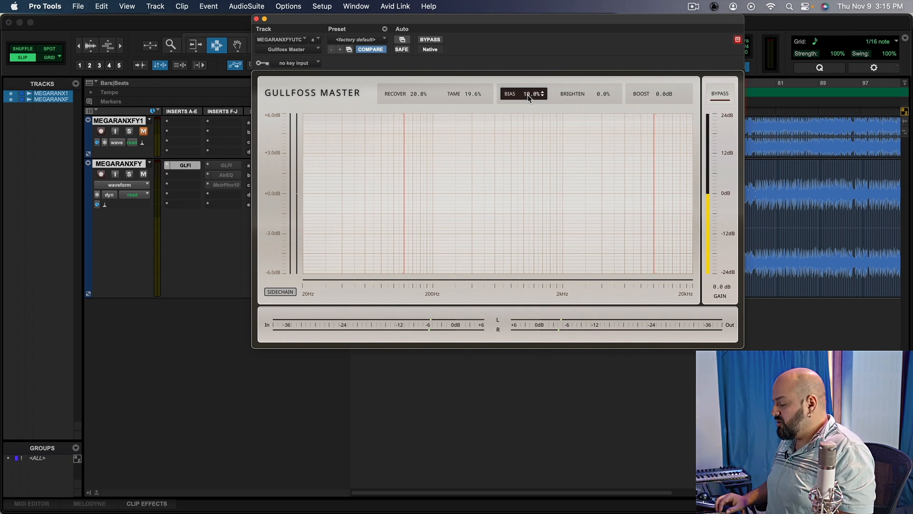
# Step: Compare the mix with Bias at 0% and at 30%, and stop playback
pyautogui.doubleClick(527, 95)
pyautogui.write('0')
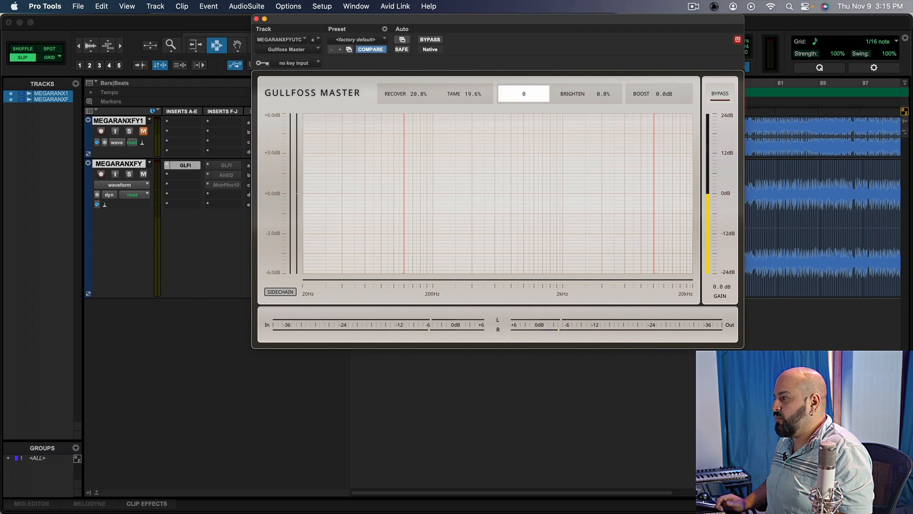
pyautogui.press('Return')
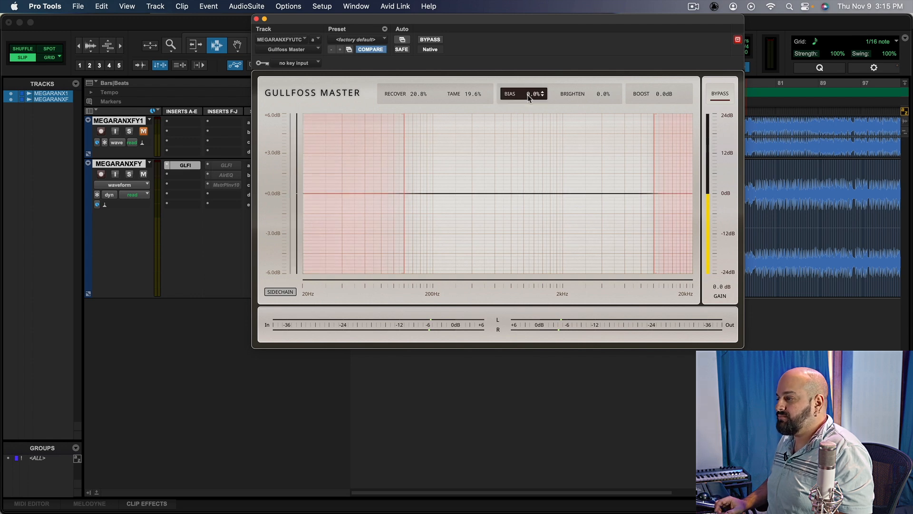
pyautogui.press('space')
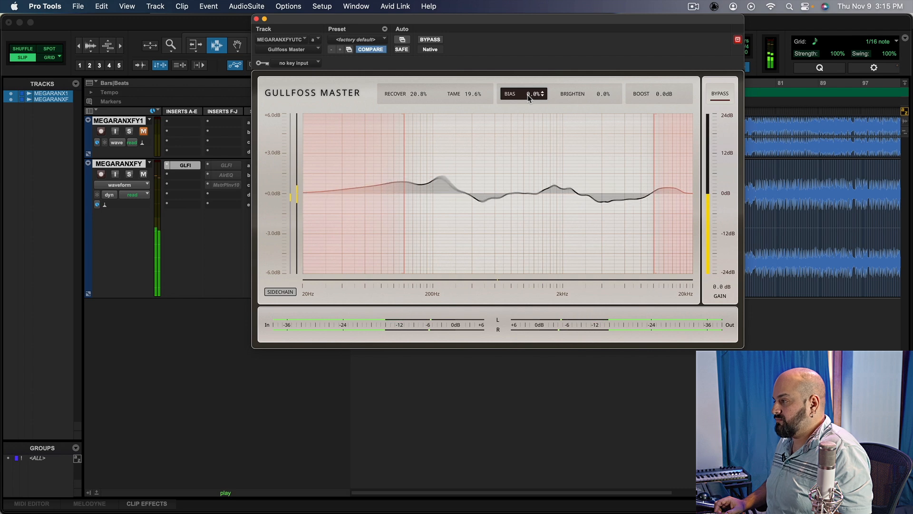
pyautogui.doubleClick(528, 95)
pyautogui.write('30')
pyautogui.press('Return')
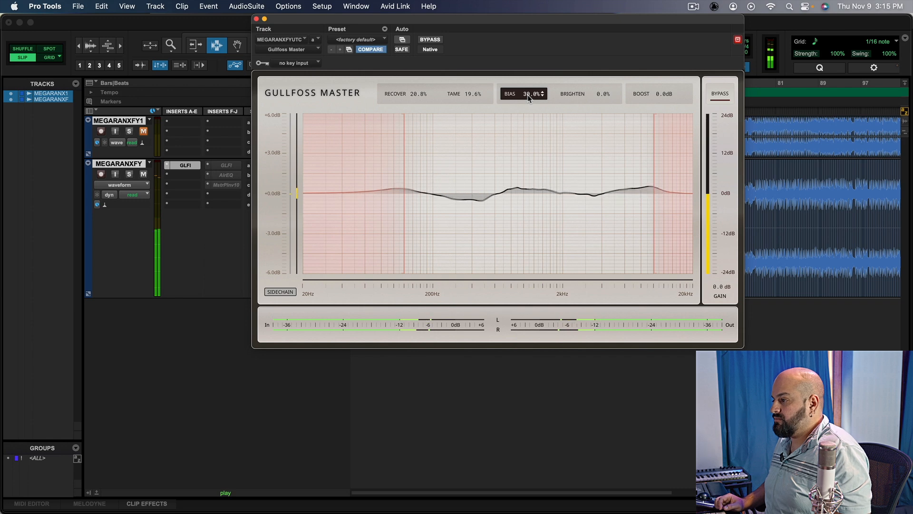
pyautogui.press('space')
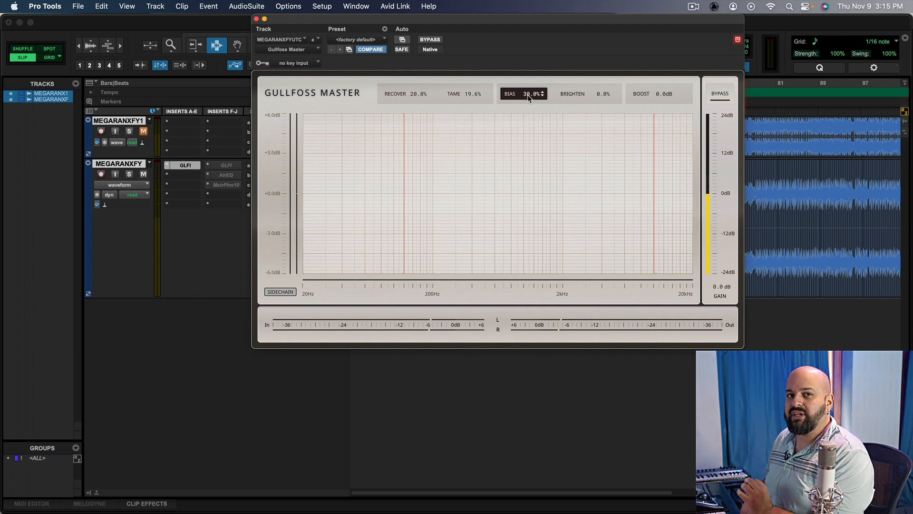
# Step: Set Gullfoss Master's Bias to 15% and play the mix
pyautogui.click(527, 94)
pyautogui.write('15')
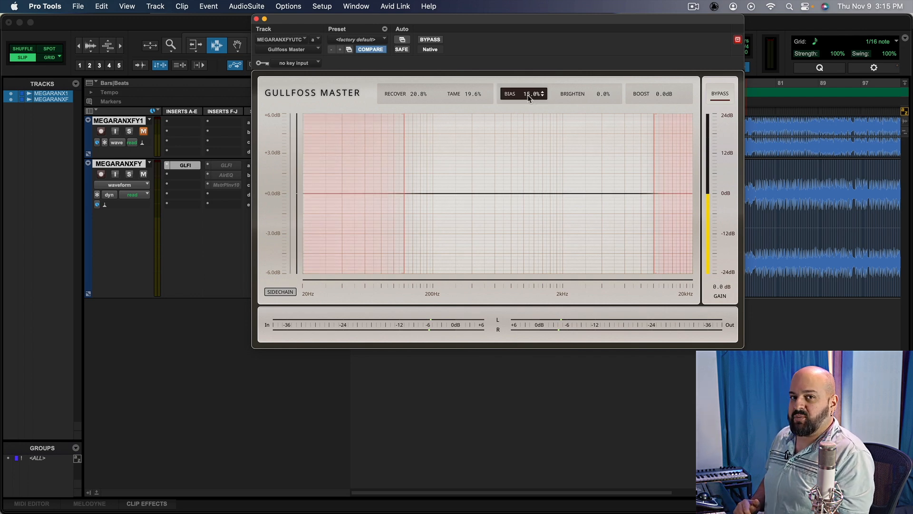
pyautogui.press('space')
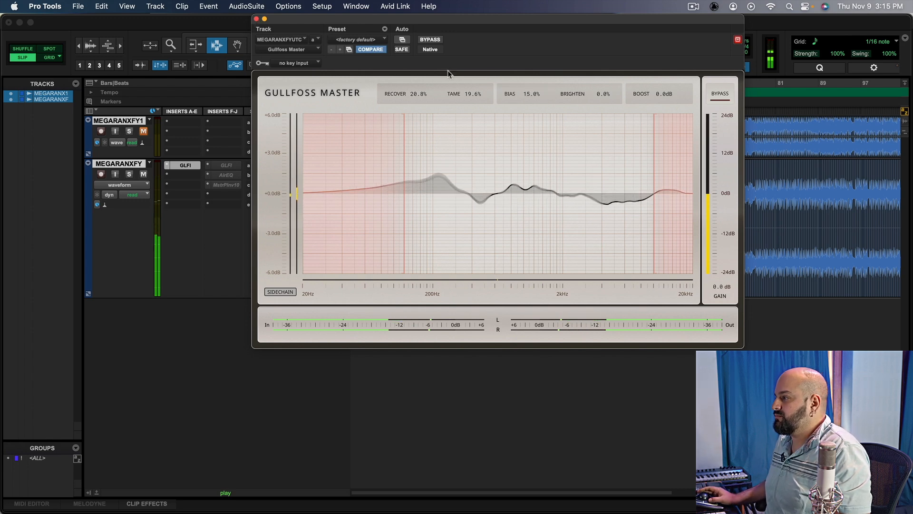
# Step: Set Bias to 11% while the mix plays, and stop playback
pyautogui.doubleClick(525, 94)
pyautogui.write('0')
pyautogui.press('Return')
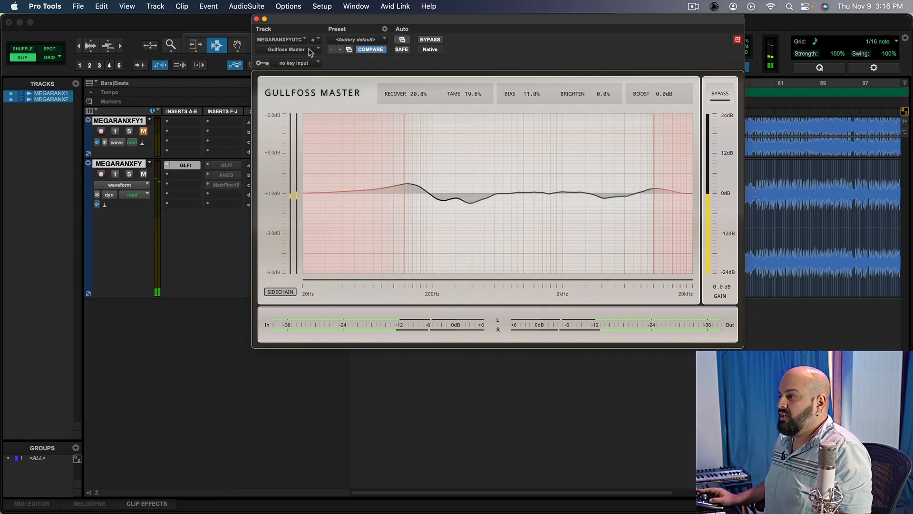
pyautogui.press('space')
# Step: Place the playback position at the quieter section near bar 66 and reopen Gullfoss Master on the unmastered track
pyautogui.click(265, 21)
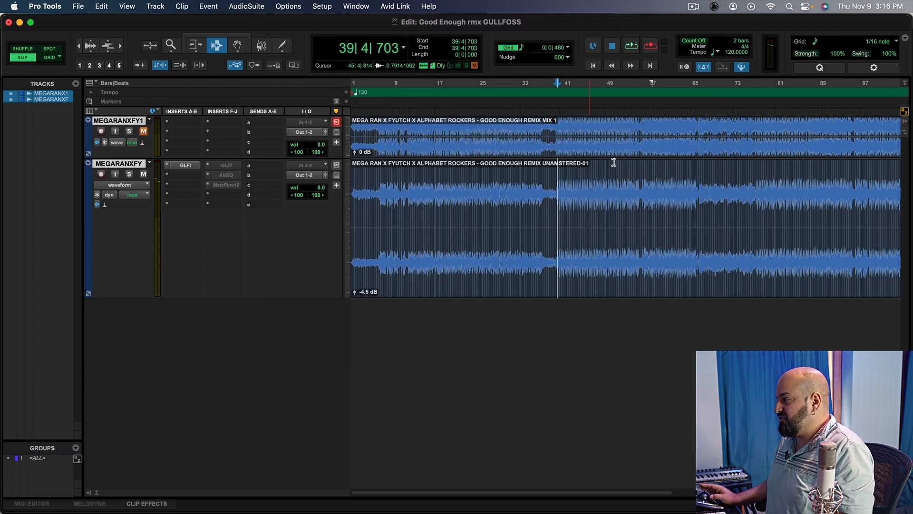
pyautogui.click(700, 194)
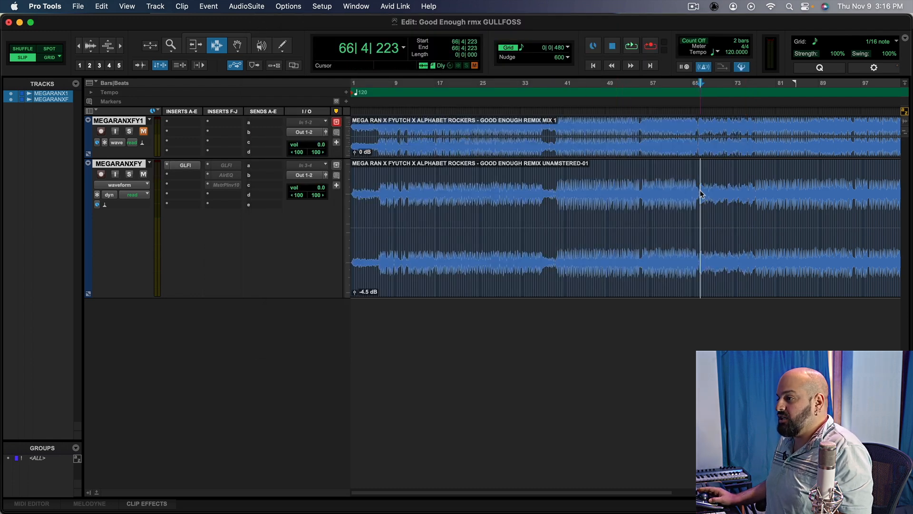
pyautogui.click(185, 165)
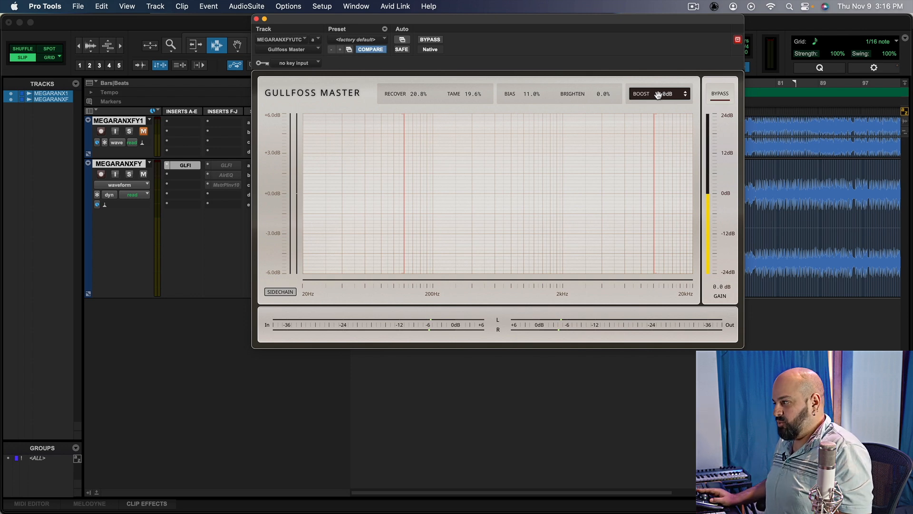
# Step: Play the quieter section while raising Gullfoss Master's Boost to 13.6 dB, and stop playback
pyautogui.press('space')
pyautogui.moveTo(658, 96); pyautogui.dragTo(658, 50)
pyautogui.press('space')
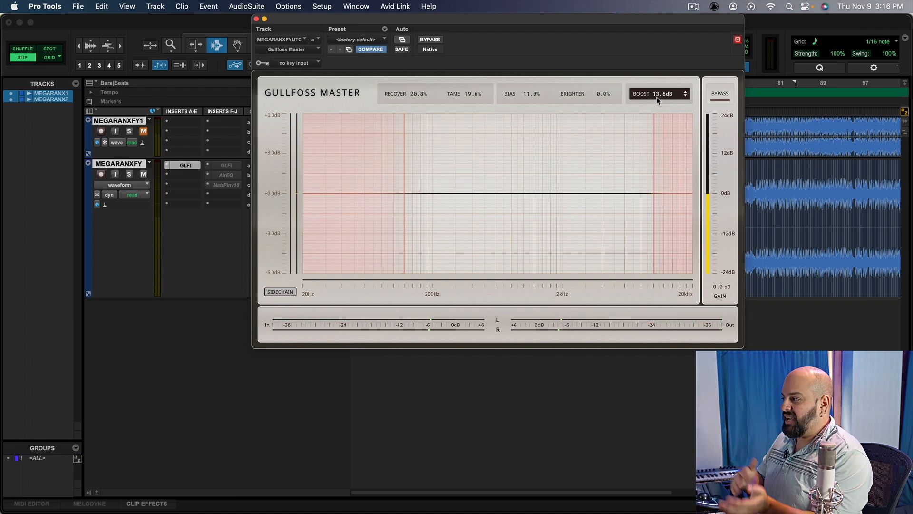
# Step: Reset Boost to 0 dB, play the section for comparison, and stop playback
pyautogui.write('0')
pyautogui.press('Return')
pyautogui.press('space')
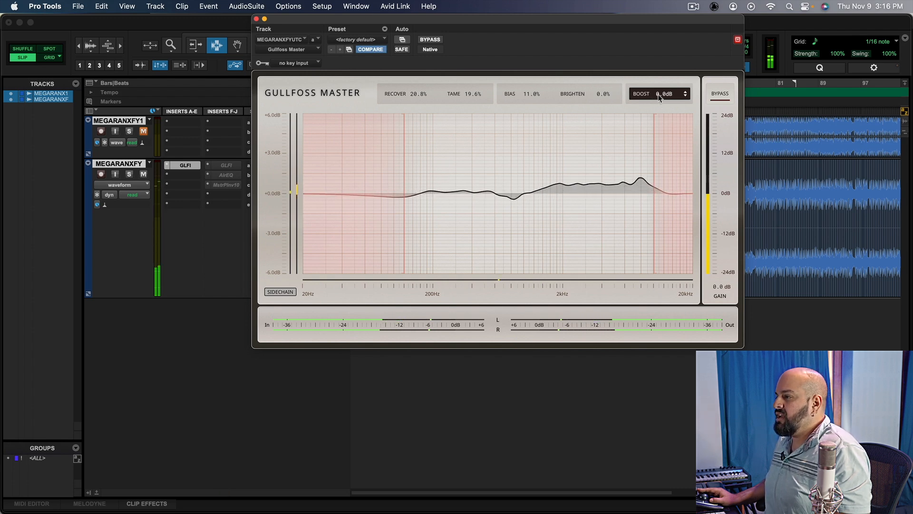
pyautogui.press('space')
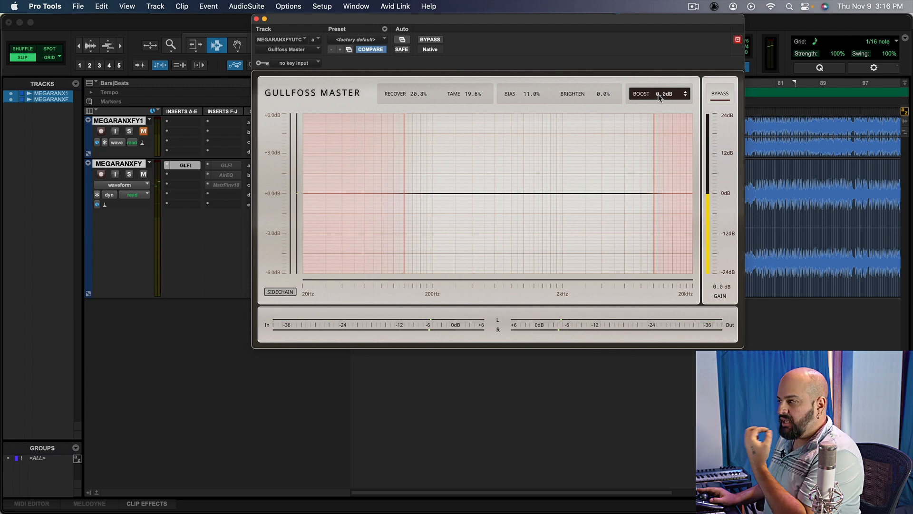
# Step: Set Gullfoss Master's Boost to 3.0 dB, audition the section, and stop playback
pyautogui.moveTo(657, 92); pyautogui.dragTo(658, 89)
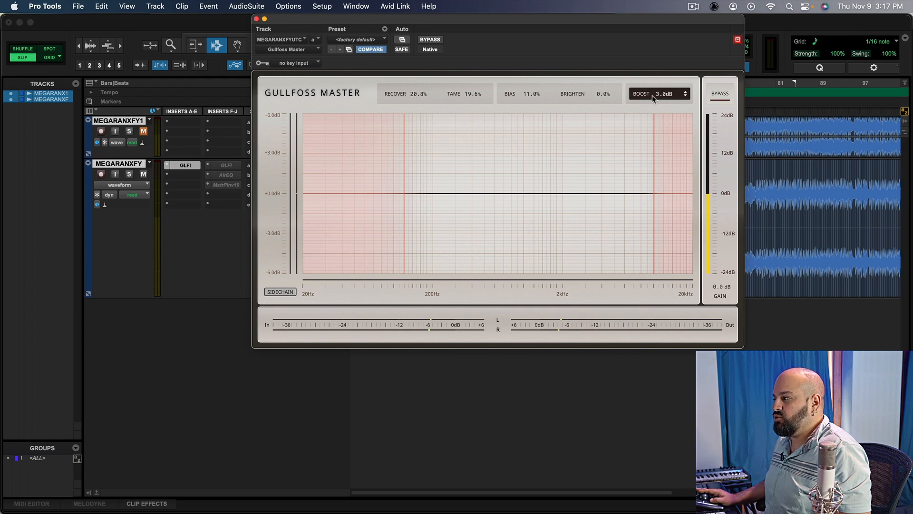
pyautogui.press('space')
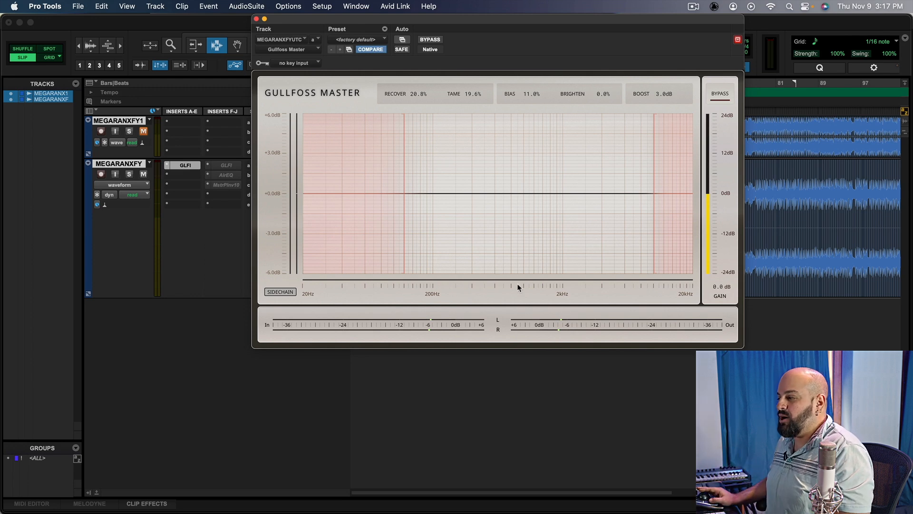
pyautogui.press('space')
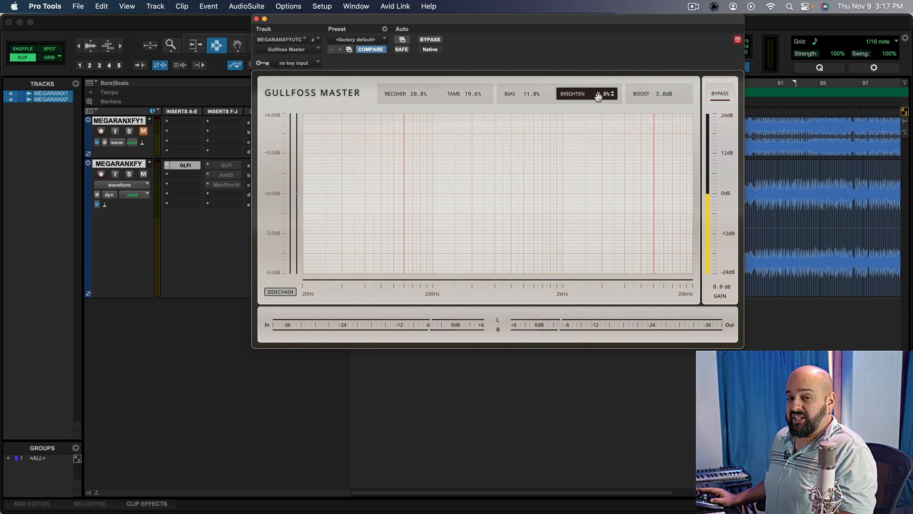
# Step: Play the quieter section while lowering Gullfoss Master's Brighten to -8.0%, and reset it to 0% for comparison
pyautogui.press('space')
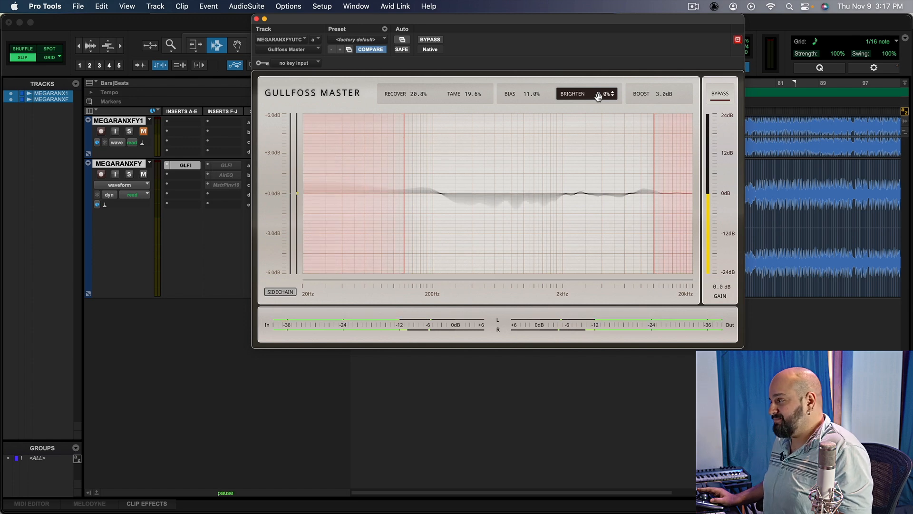
pyautogui.moveTo(598, 97); pyautogui.dragTo(598, 118)
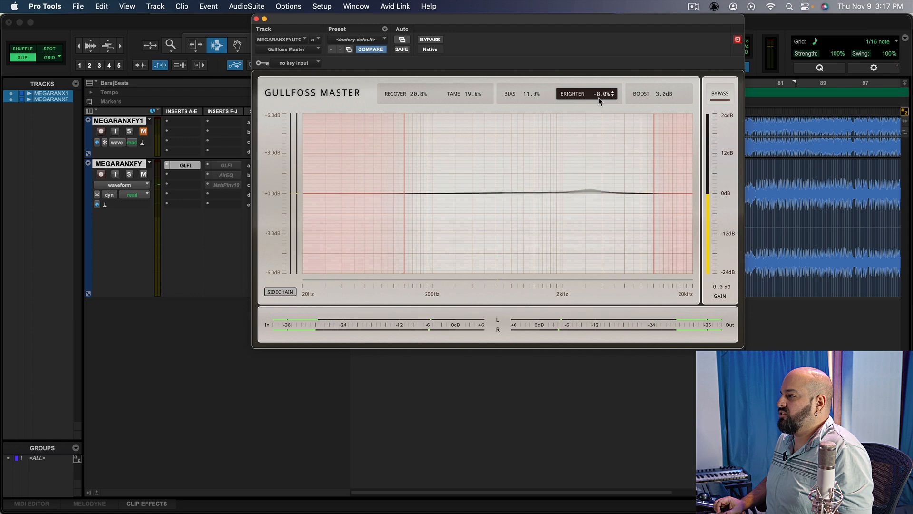
pyautogui.write('0')
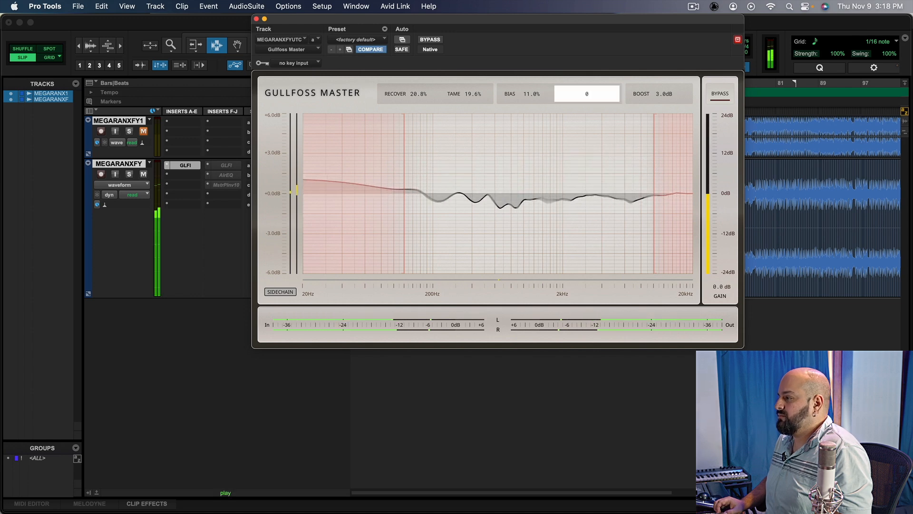
pyautogui.press('Return')
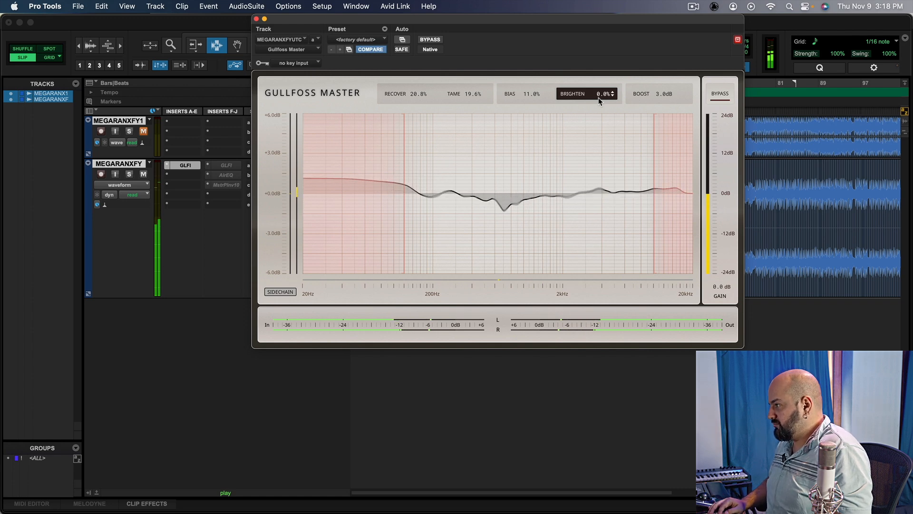
# Step: Set Gullfoss Master's Brighten to -12%, audition the section, and stop playback
pyautogui.press('space')
pyautogui.write('-12')
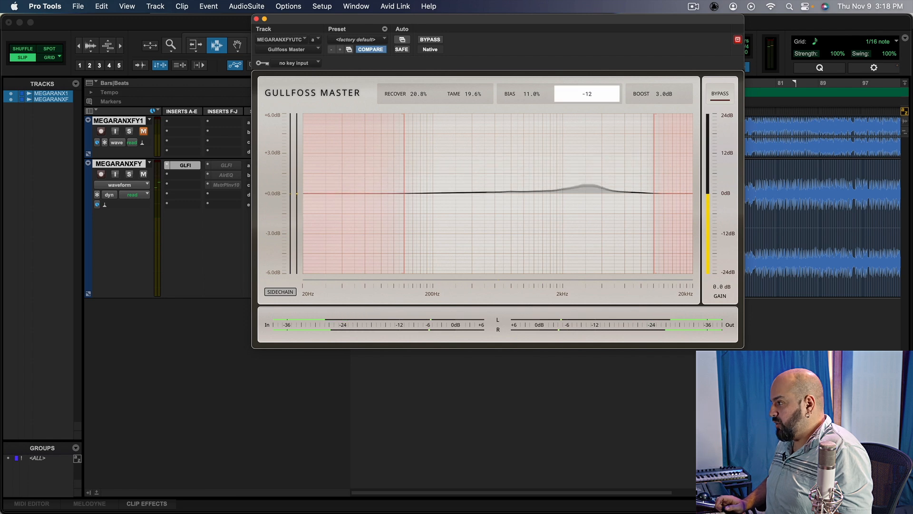
pyautogui.press('Return')
pyautogui.press('space')
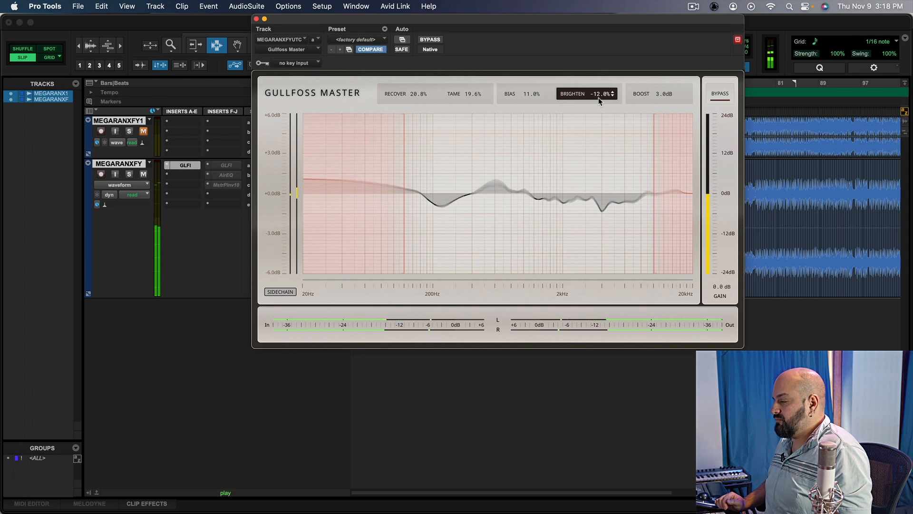
pyautogui.press('space')
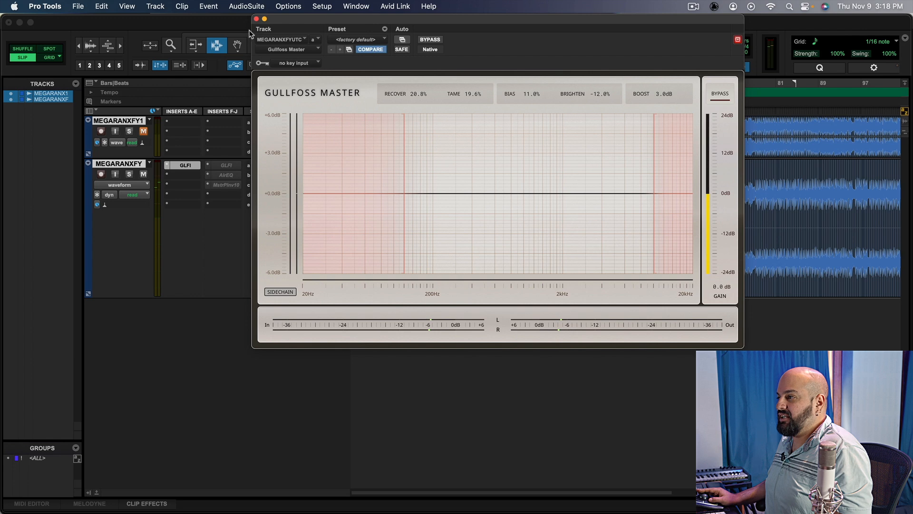
# Step: Close Gullfoss Master, place the playback position near bar 11 of the unmastered track, and audition that section
pyautogui.click(256, 19)
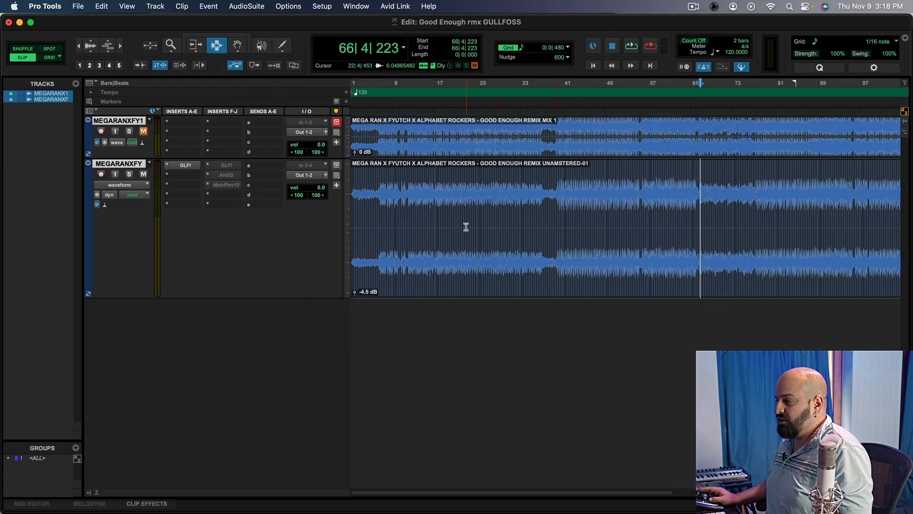
pyautogui.click(408, 192)
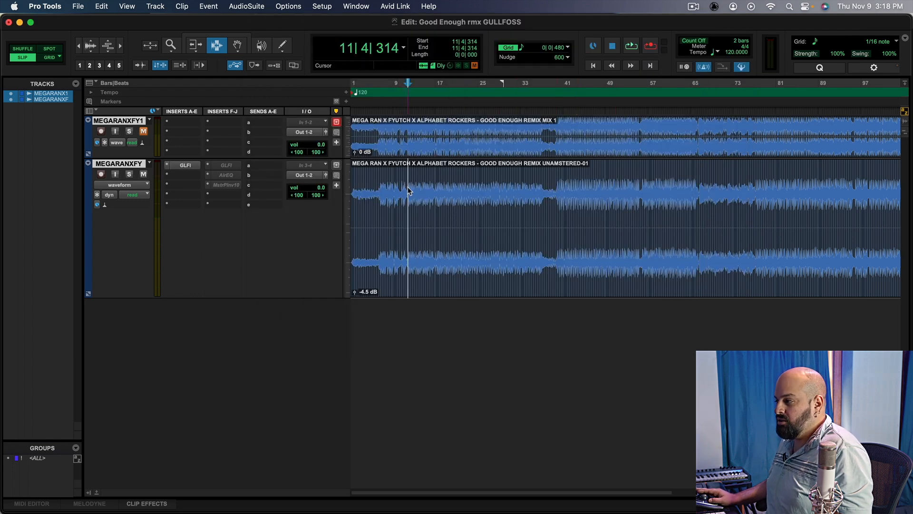
pyautogui.press('space')
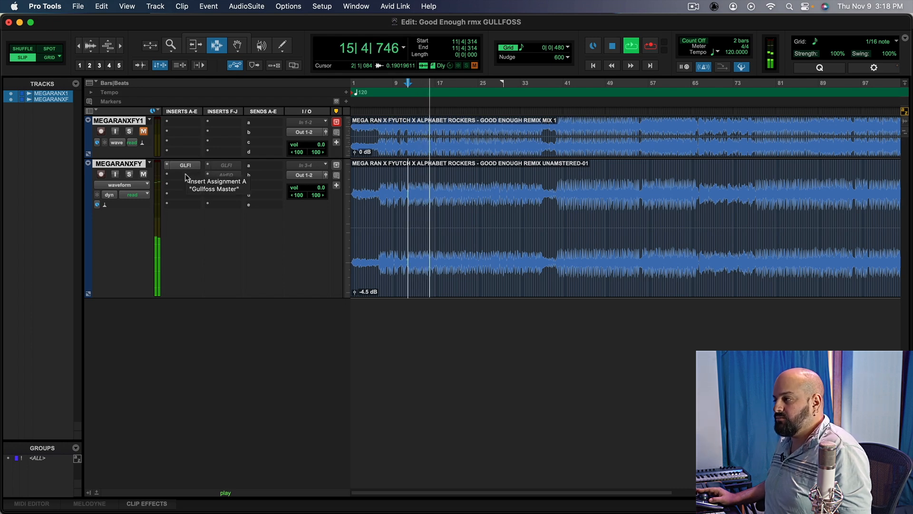
pyautogui.press('space')
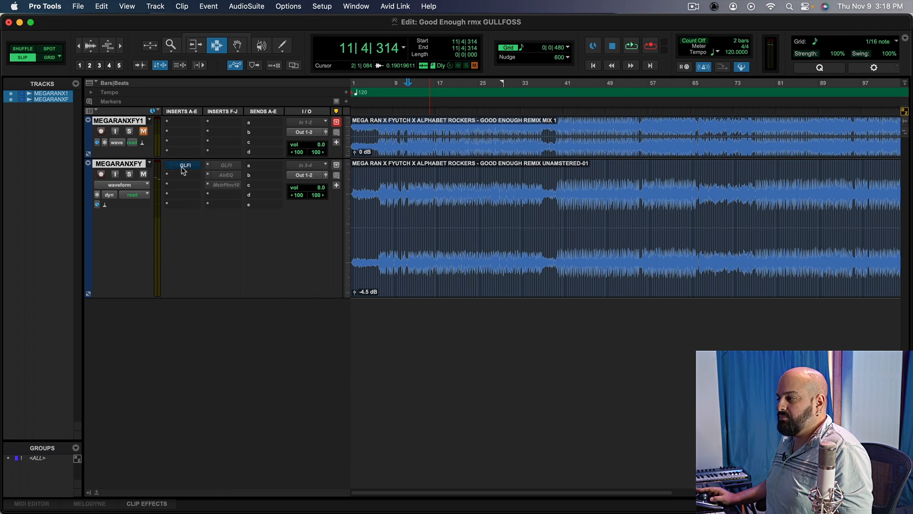
# Step: Compare the bar 11 section with Gullfoss Master bypassed and re-enabled, stopping playback after each pass
pyautogui.press('space')
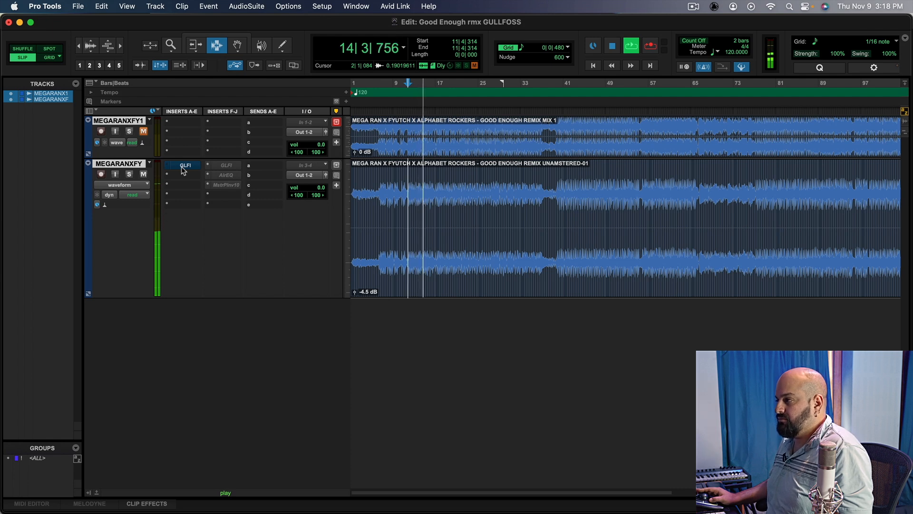
pyautogui.press('space')
pyautogui.keyDown('super'); pyautogui.click(183, 168); pyautogui.keyUp('super')
pyautogui.press('space')
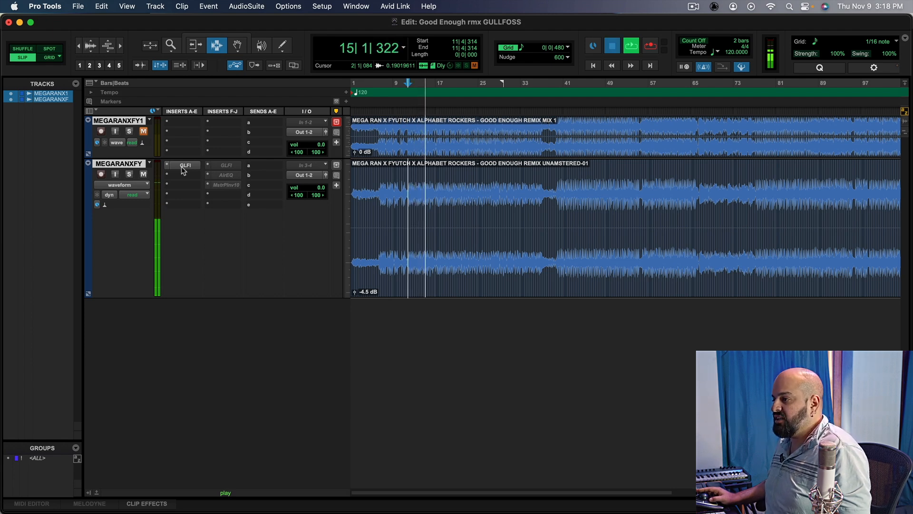
pyautogui.press('space')
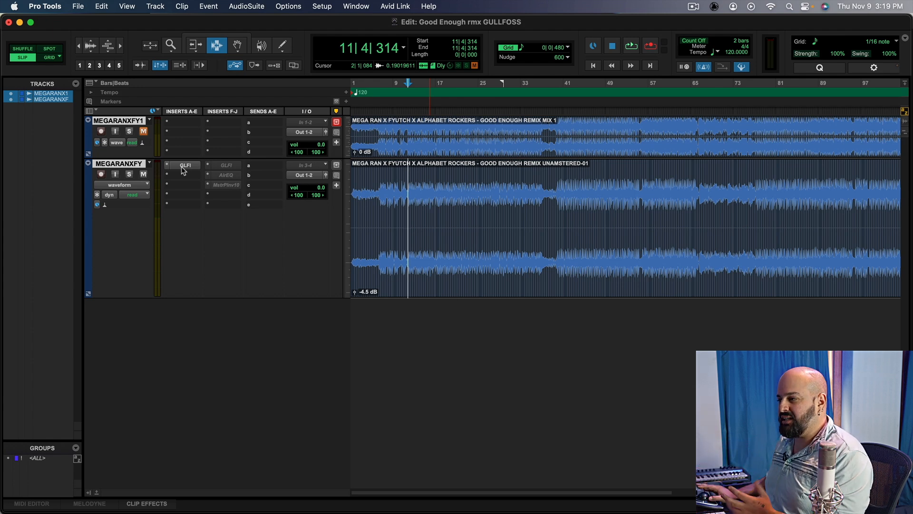
# Step: Reopen Gullfoss Master and, during playback, set Brighten to -9.0% and Boost to 1.6 dB, and stop playback
pyautogui.click(183, 166)
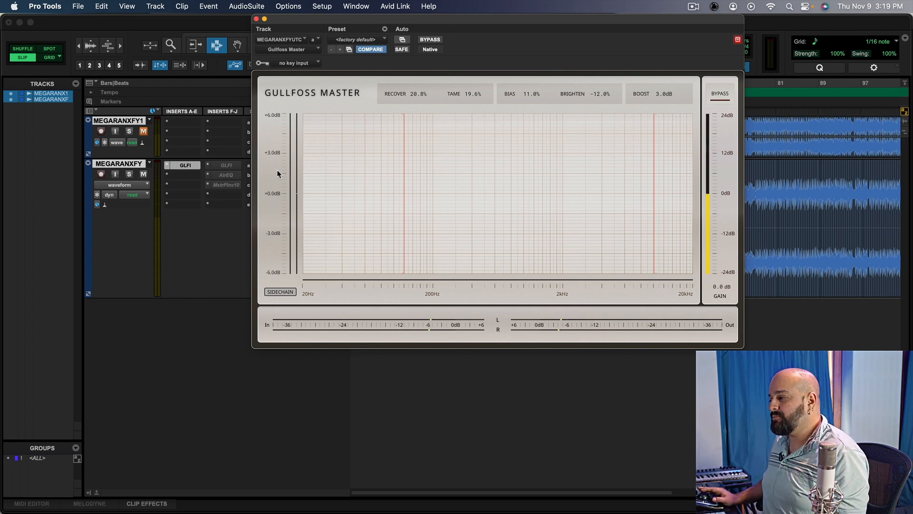
pyautogui.press('space')
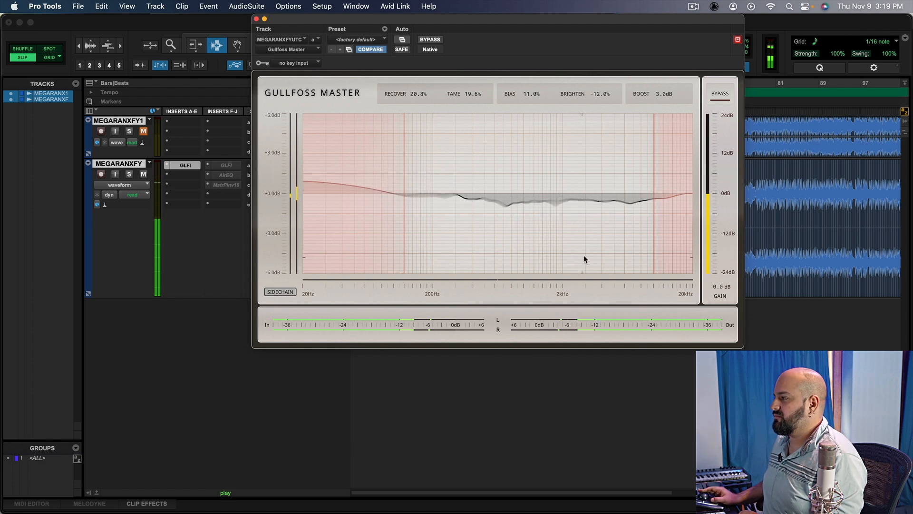
pyautogui.moveTo(593, 96)
pyautogui.mouseDown()
pyautogui.moveTo(594, 85)
pyautogui.moveTo(594, 95)
pyautogui.mouseUp()
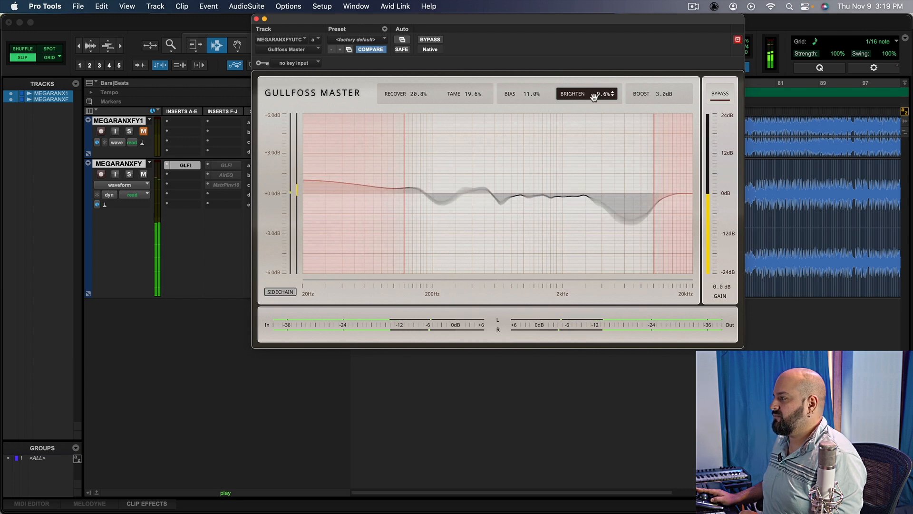
pyautogui.moveTo(661, 93); pyautogui.dragTo(661, 119)
pyautogui.moveTo(608, 94); pyautogui.dragTo(607, 90)
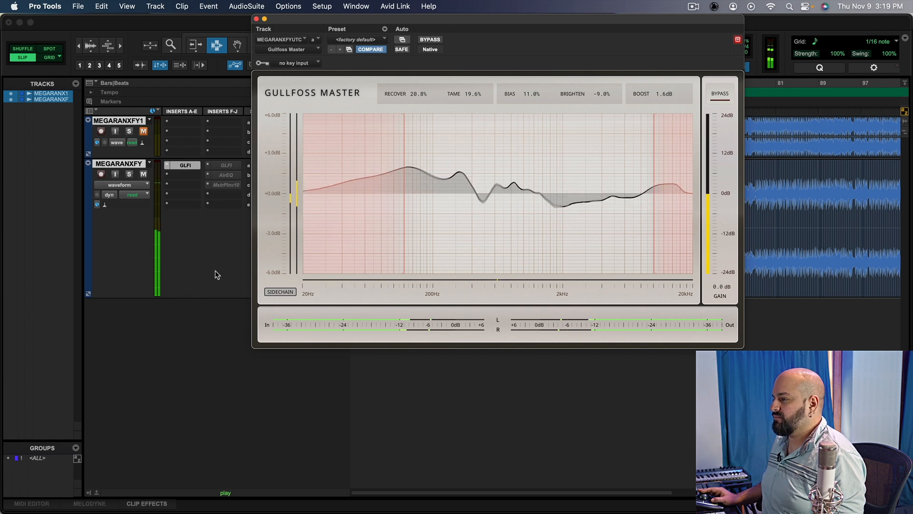
pyautogui.press('space')
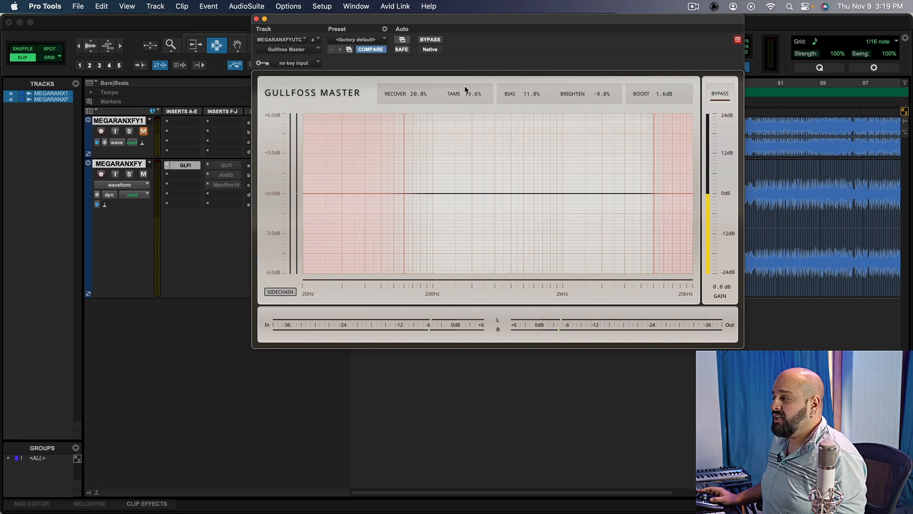
# Step: Audition the section from bar 11 with Gullfoss Master's window closed, and briefly reopen the plug-in to review its settings
pyautogui.click(256, 19)
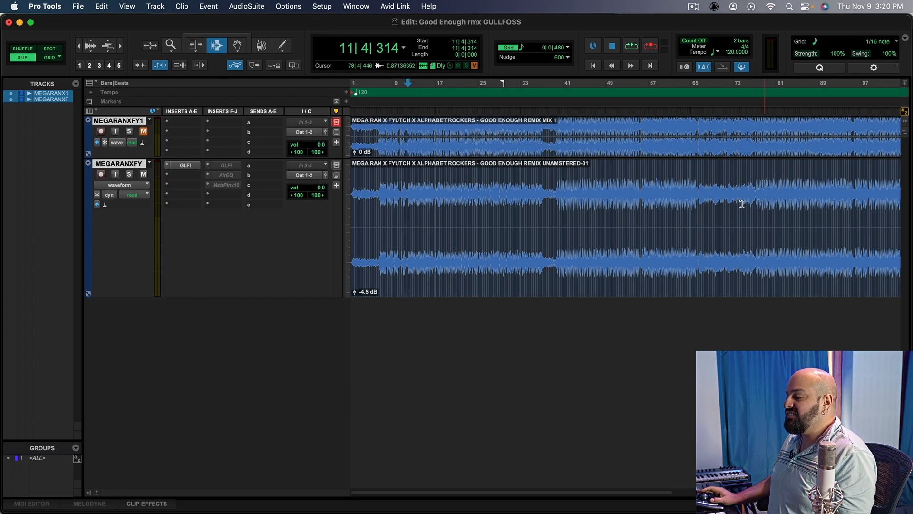
pyautogui.press('space')
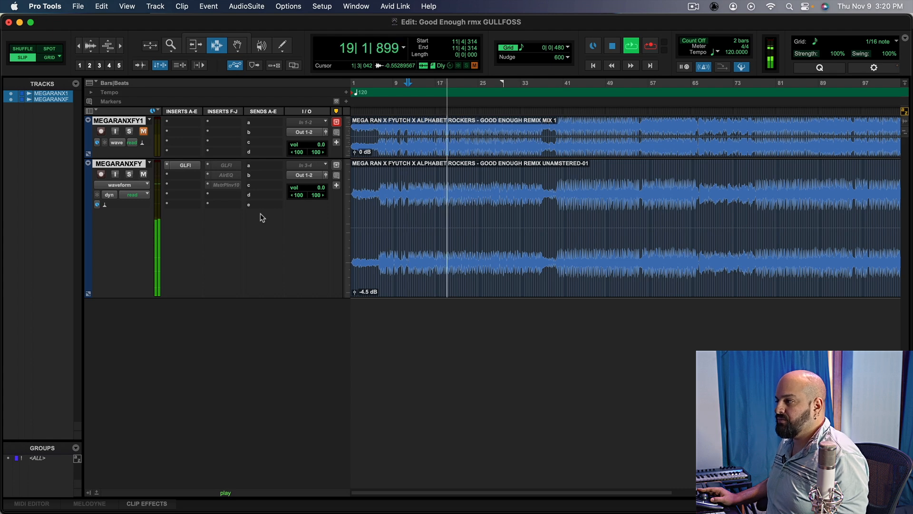
pyautogui.press('space')
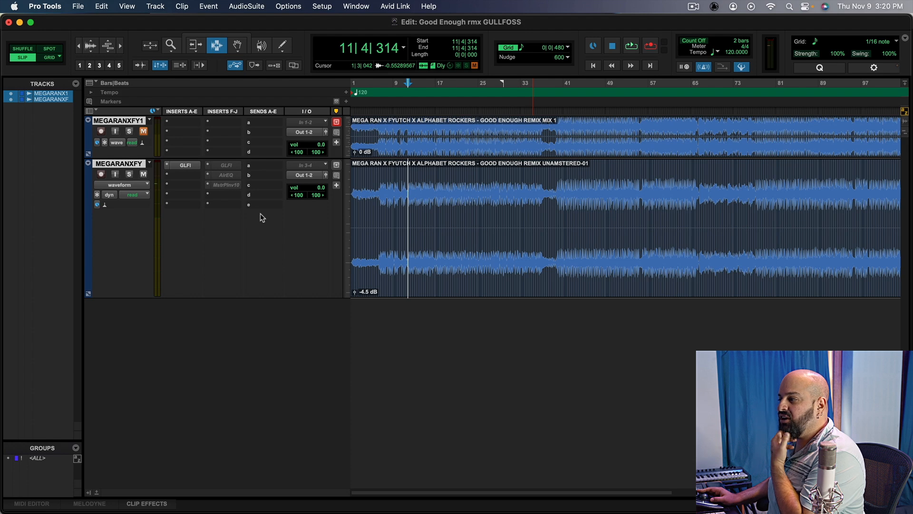
pyautogui.click(186, 165)
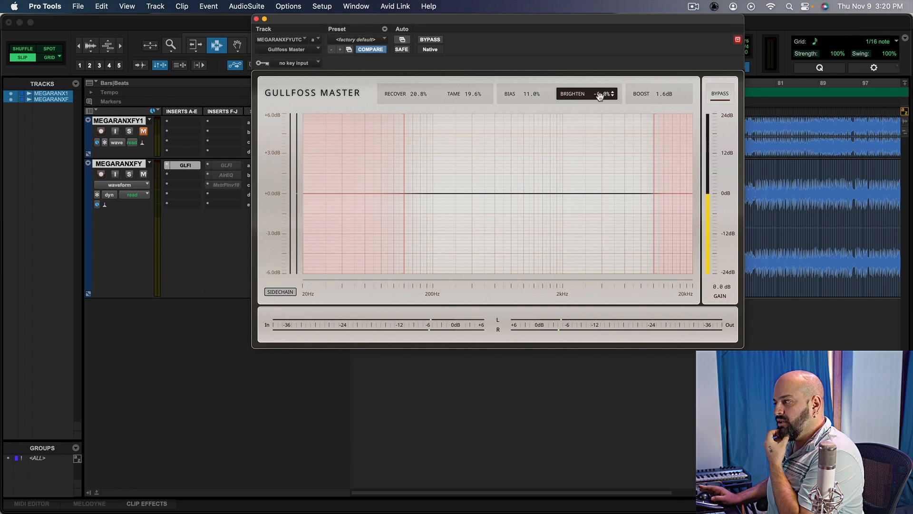
pyautogui.click(256, 19)
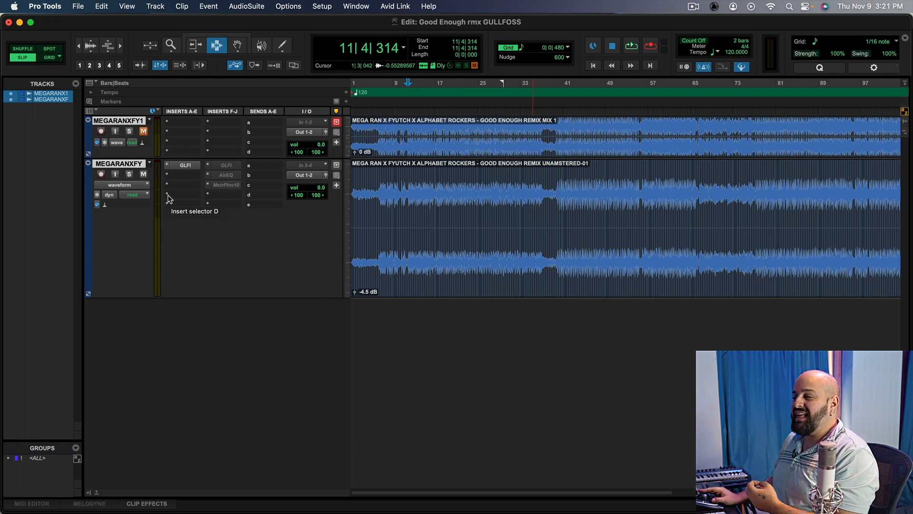
# Step: Find AirEQ through the plug-in search and insert Eiosis AirEQ Premium after Gullfoss Master on the unmastered track
pyautogui.click(172, 177)
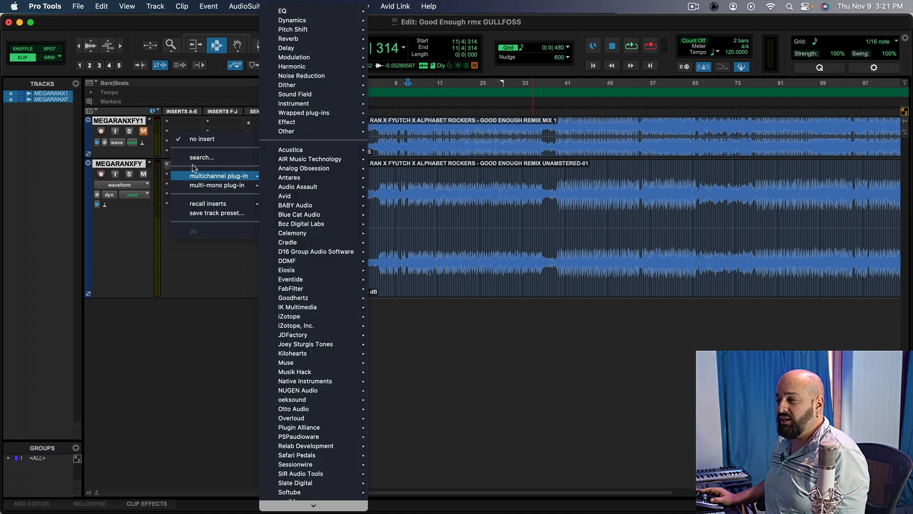
pyautogui.click(199, 157)
pyautogui.write('aireq')
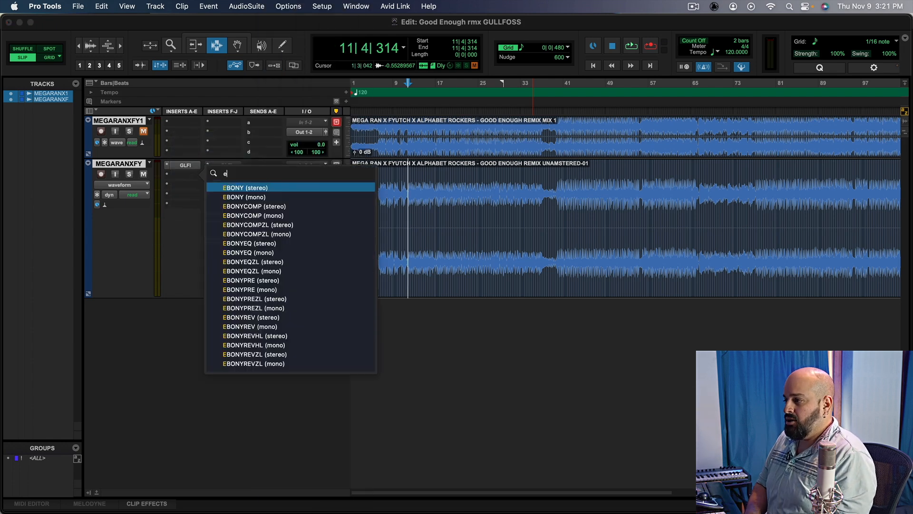
pyautogui.press('Return')
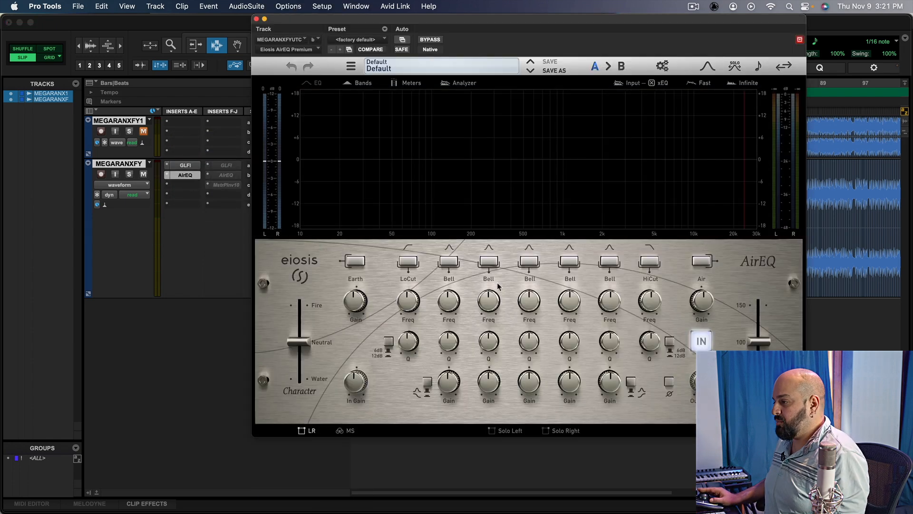
# Step: Add a broad AirEQ bell boost at about 244 Hz with a Q of 0.46 and +0.58 dB of gain
pyautogui.moveTo(492, 379); pyautogui.dragTo(480, 353)
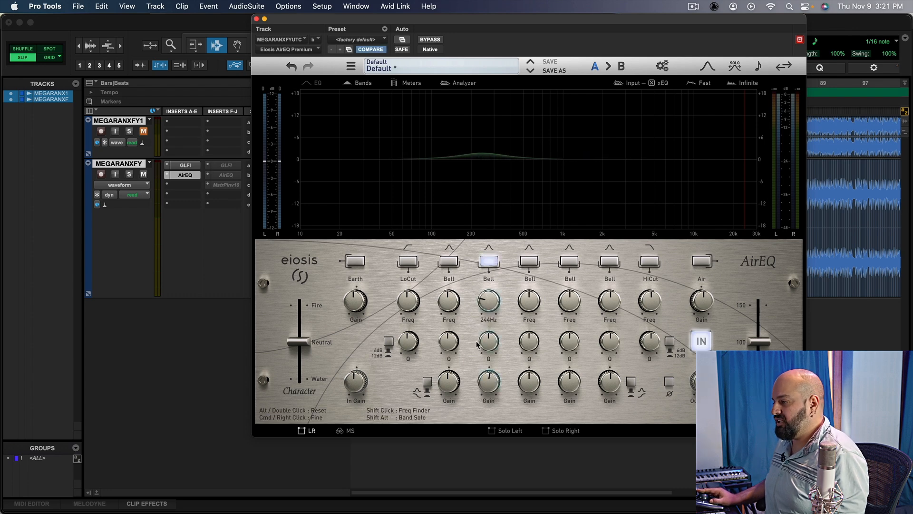
pyautogui.moveTo(489, 343); pyautogui.dragTo(488, 366)
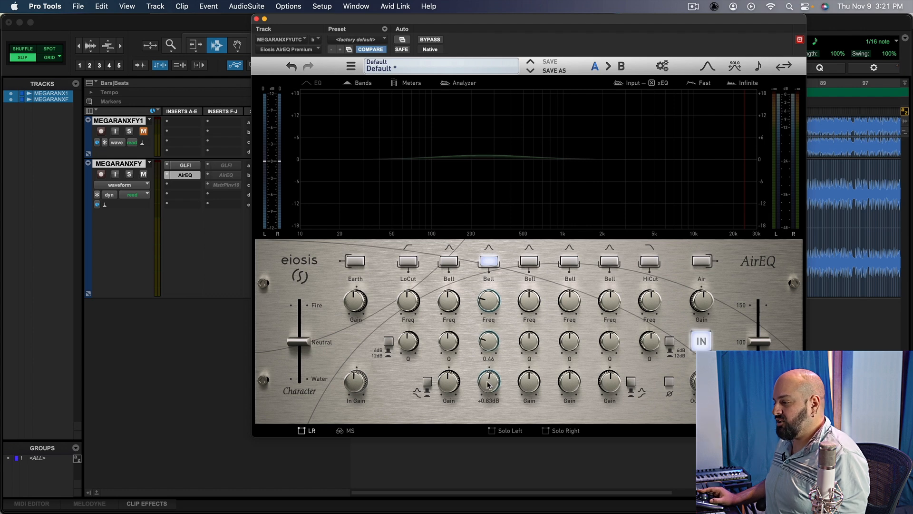
pyautogui.moveTo(488, 386); pyautogui.dragTo(491, 389)
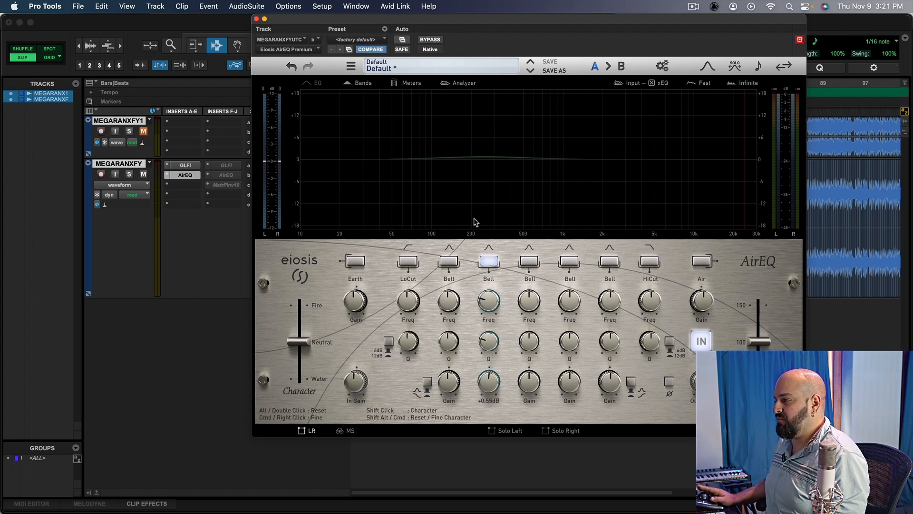
# Step: Audition the section while fine-tuning AirEQ's low-mid bell frequency, setting its gain to +0.42 dB and its Q to 0.48
pyautogui.press('space')
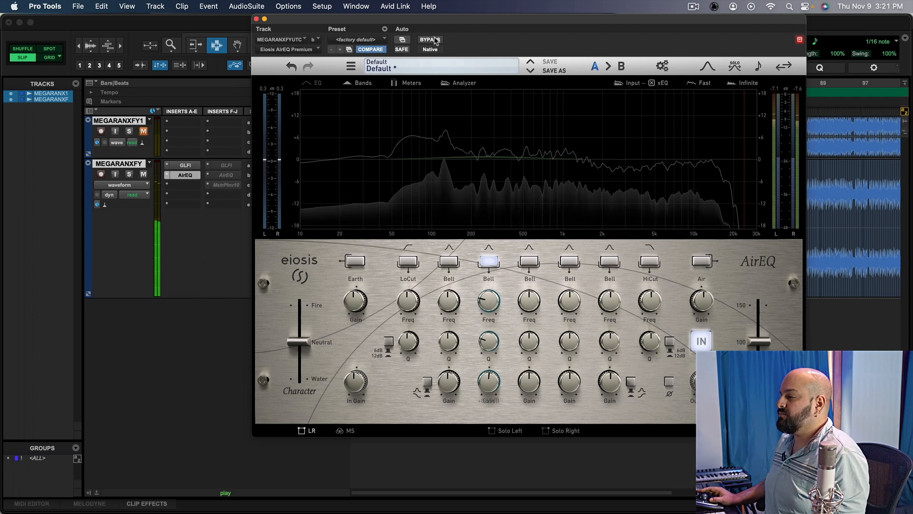
pyautogui.click(256, 19)
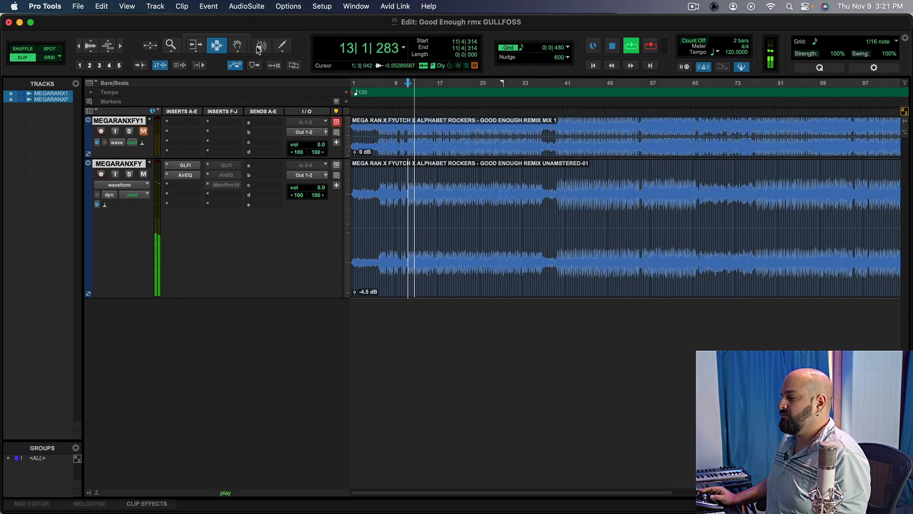
pyautogui.click(179, 177)
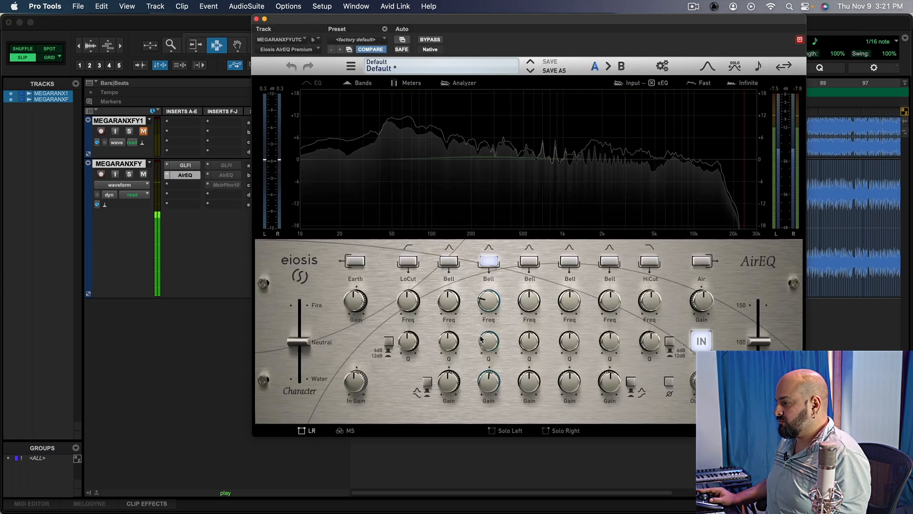
pyautogui.moveTo(494, 298); pyautogui.dragTo(495, 294)
pyautogui.moveTo(493, 377); pyautogui.dragTo(493, 383)
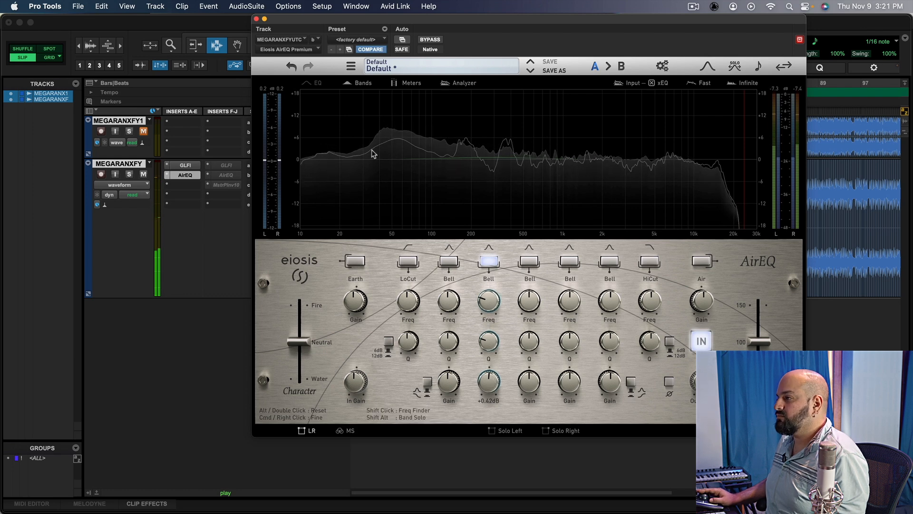
pyautogui.moveTo(489, 340); pyautogui.dragTo(489, 338)
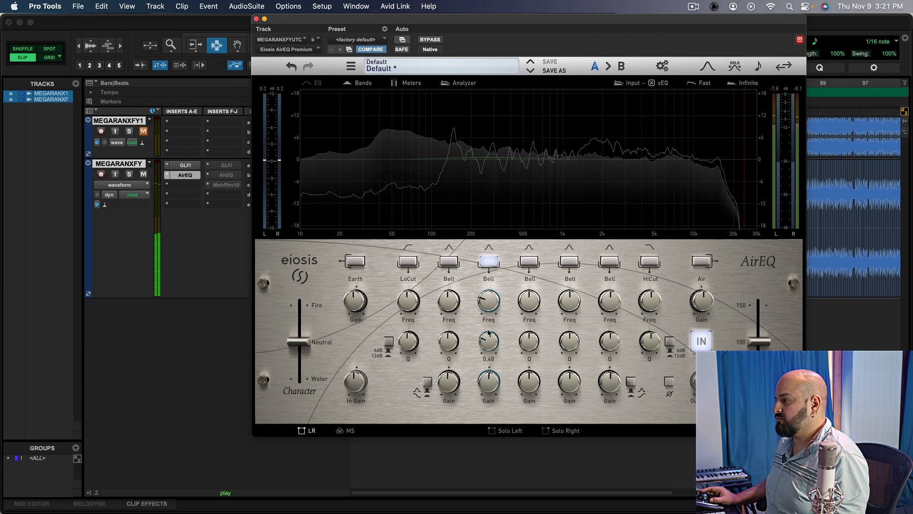
# Step: Close AirEQ and compare the section from bar 11 with Gullfoss Master and AirEQ bypassed and re-enabled on the unmastered track
pyautogui.click(256, 19)
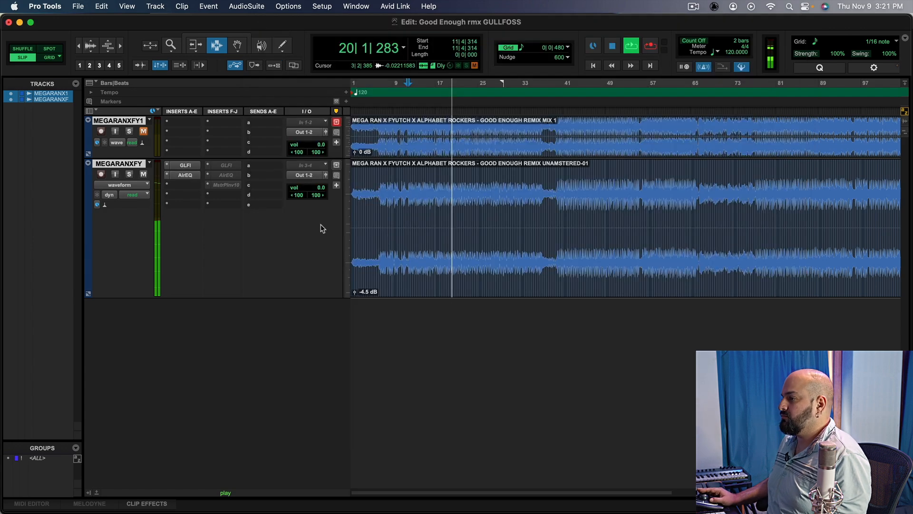
pyautogui.keyDown('shift'); pyautogui.keyDown('super'); pyautogui.click(180, 168); pyautogui.keyUp('super'); pyautogui.keyUp('shift')
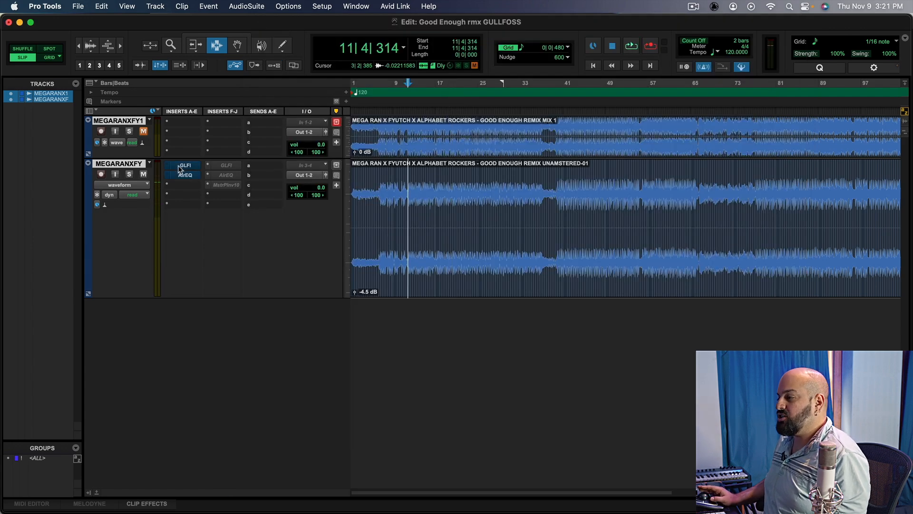
pyautogui.press('space')
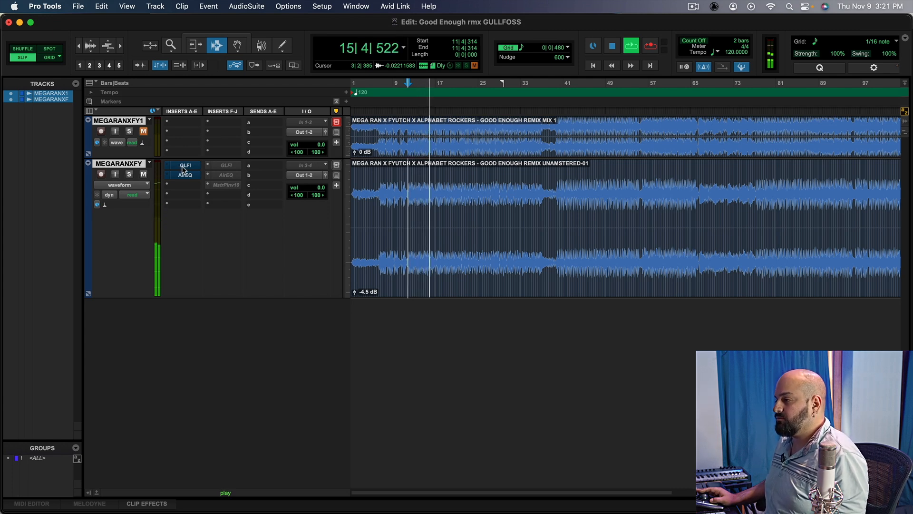
pyautogui.press('space')
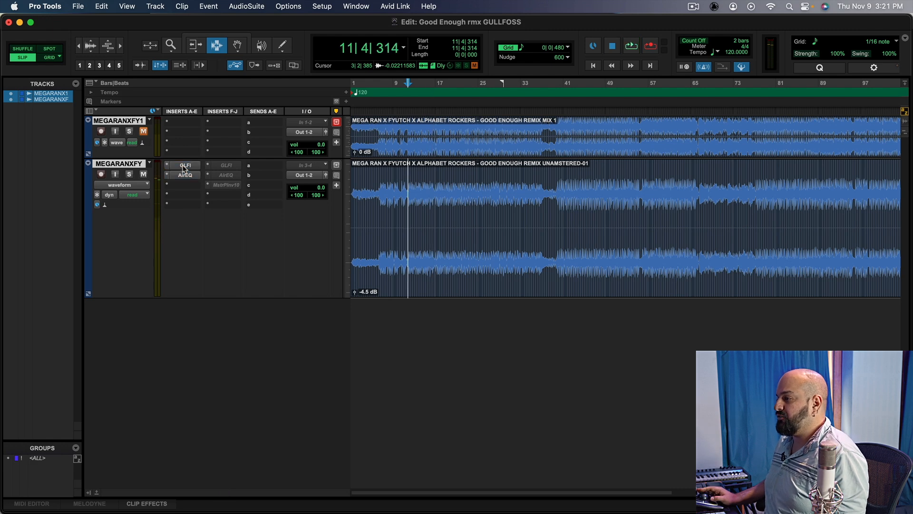
pyautogui.press('space')
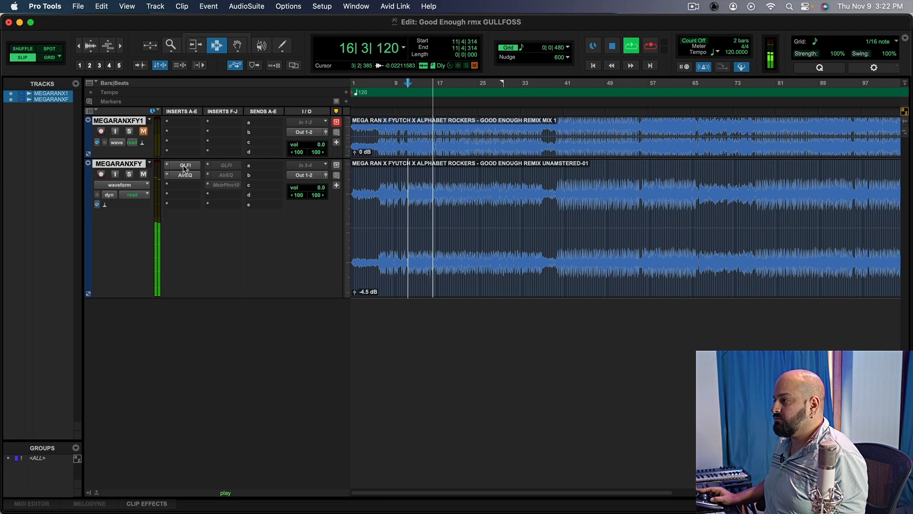
pyautogui.press('space')
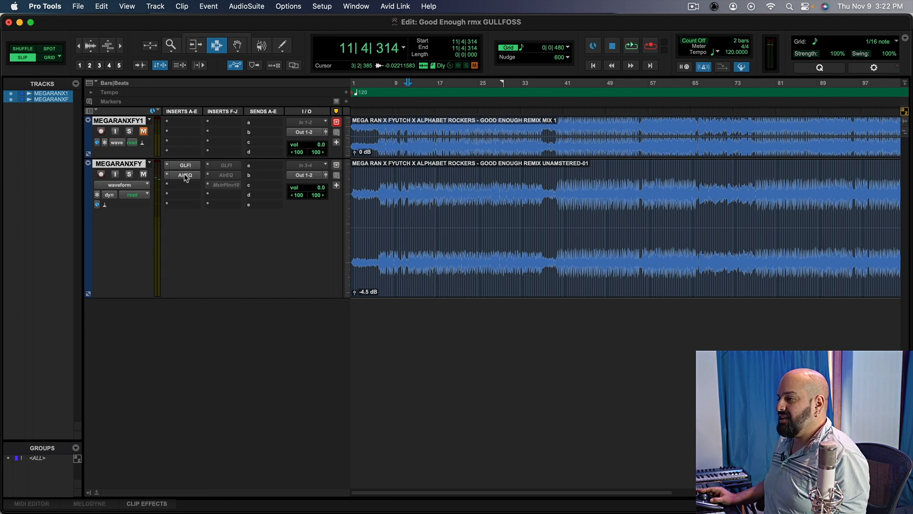
# Step: Lower AirEQ's low-mid bell gain to +0.29 dB and recheck the band's frequency and Q while auditioning the section
pyautogui.click(186, 176)
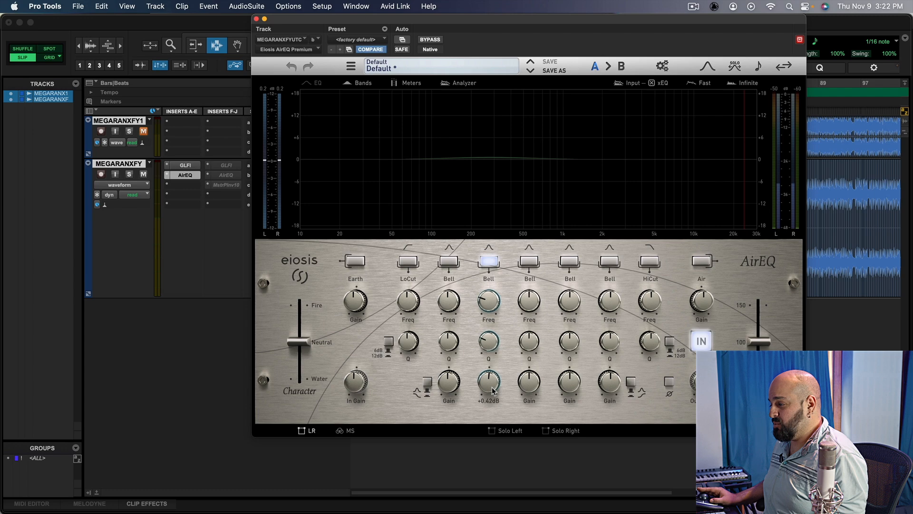
pyautogui.moveTo(492, 387); pyautogui.dragTo(492, 389)
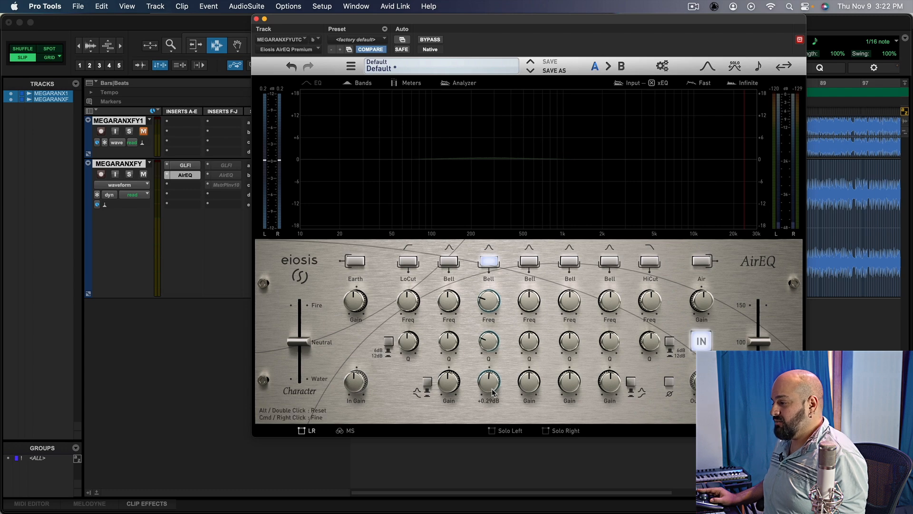
pyautogui.click(256, 19)
pyautogui.press('space')
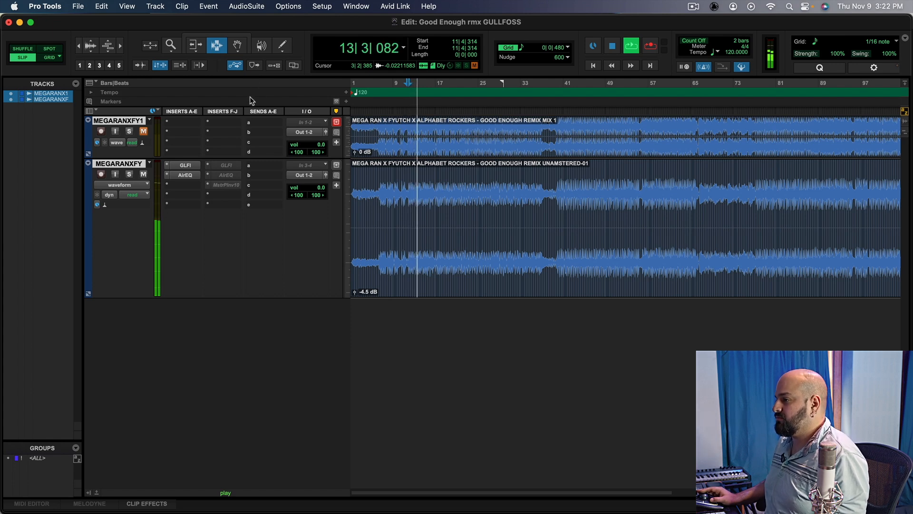
pyautogui.click(181, 175)
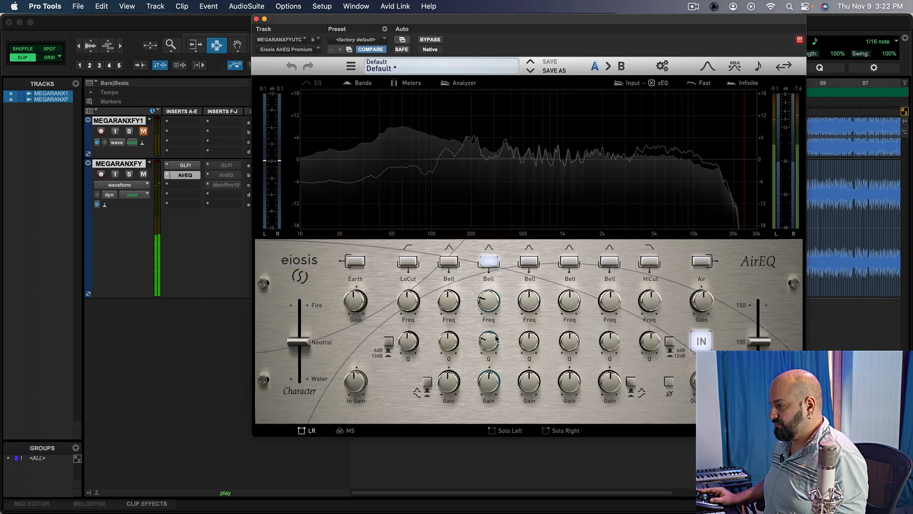
pyautogui.moveTo(493, 340); pyautogui.dragTo(493, 343)
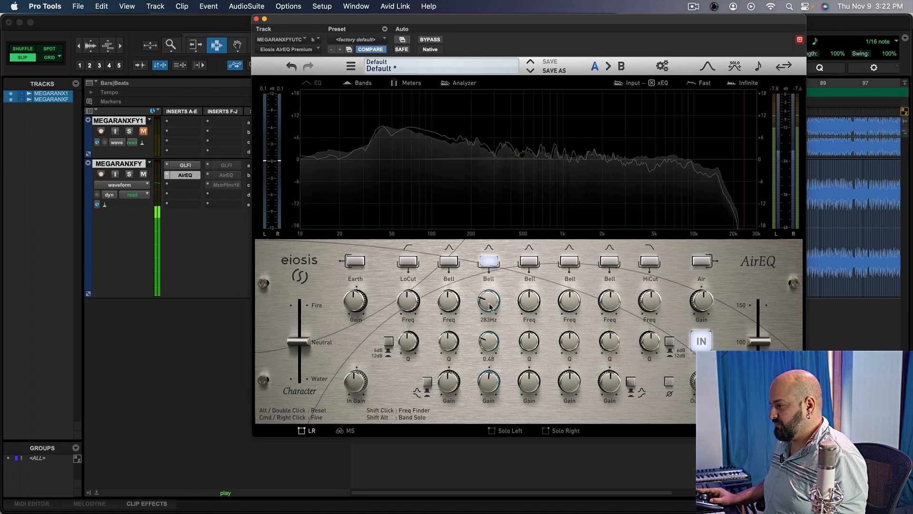
pyautogui.click(257, 19)
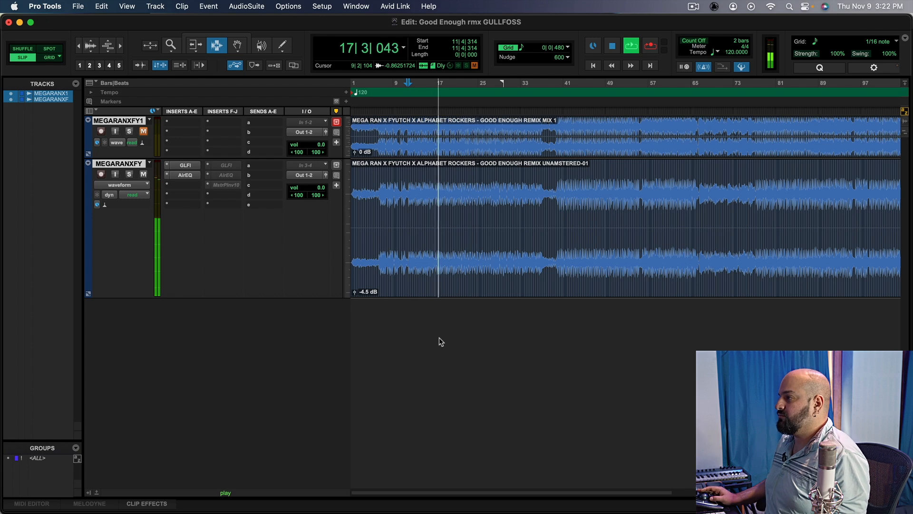
# Step: Toggle the bypass of Gullfoss Master and AirEQ on and off during playback, and stop the playback
pyautogui.keyDown('shift'); pyautogui.keyDown('super'); pyautogui.click(180, 167); pyautogui.keyUp('super'); pyautogui.keyUp('shift')
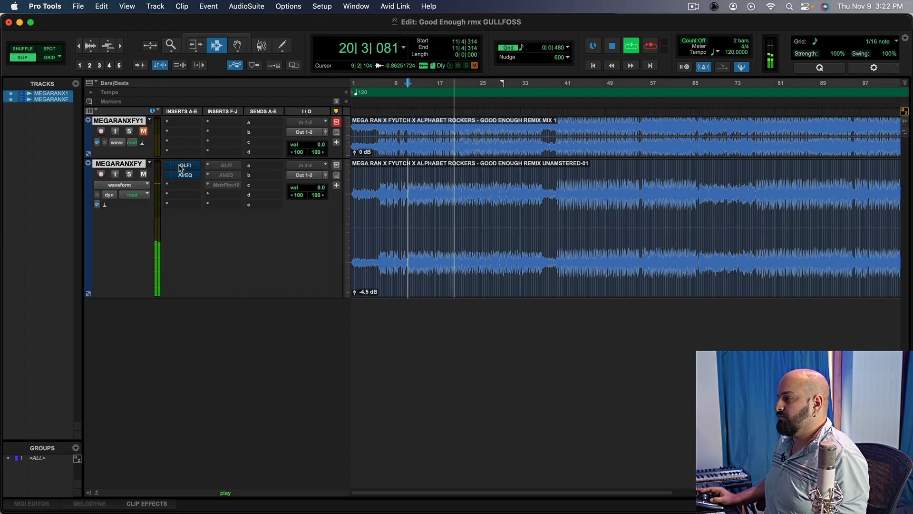
pyautogui.keyDown('shift'); pyautogui.keyDown('super'); pyautogui.click(181, 168); pyautogui.keyUp('super'); pyautogui.keyUp('shift')
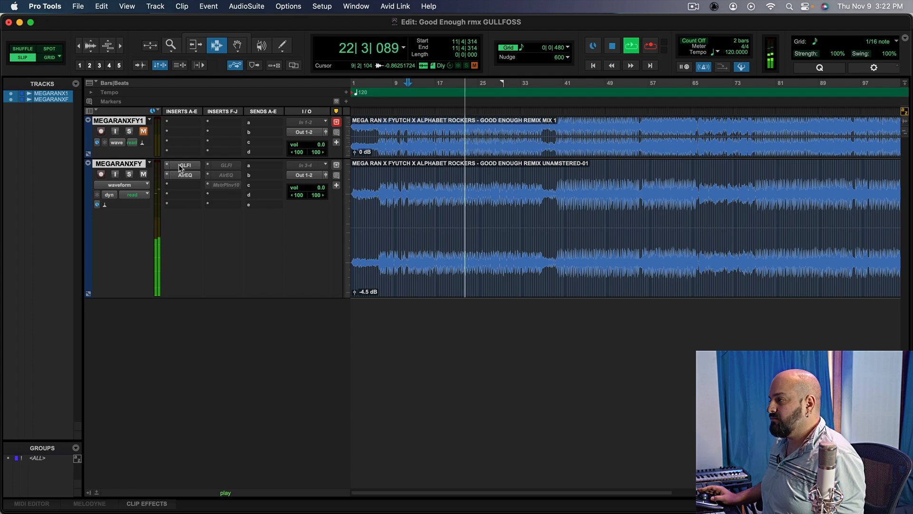
pyautogui.press('space')
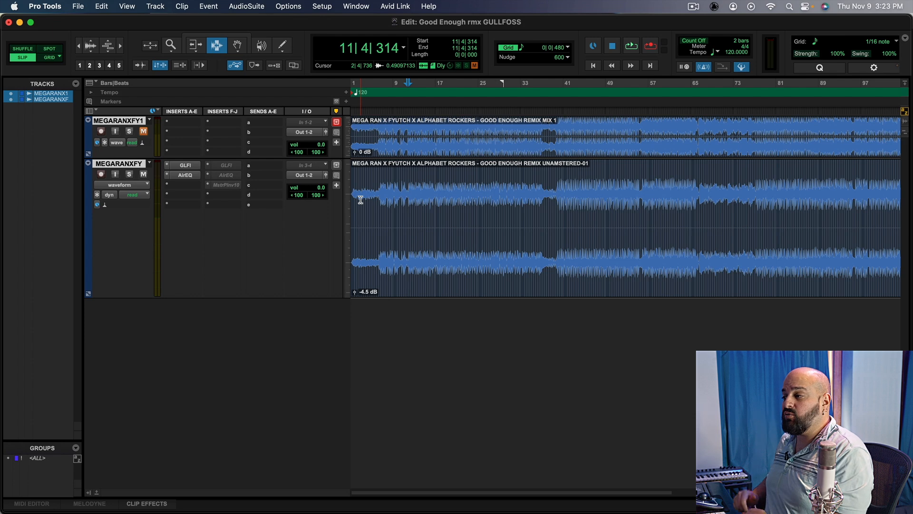
# Step: Play the section from bar 11 with both inserts bypassed, and replay it with both re-enabled
pyautogui.click(183, 169)
pyautogui.press('space')
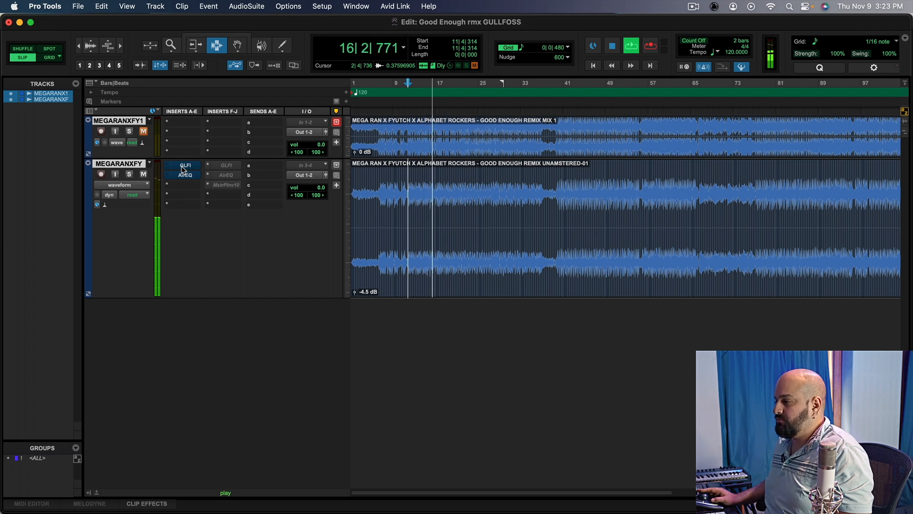
pyautogui.press('space')
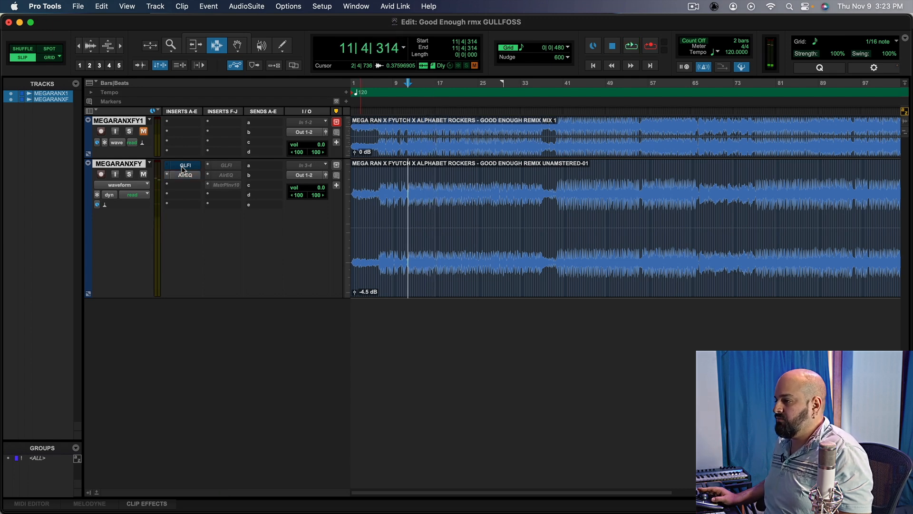
pyautogui.press('space')
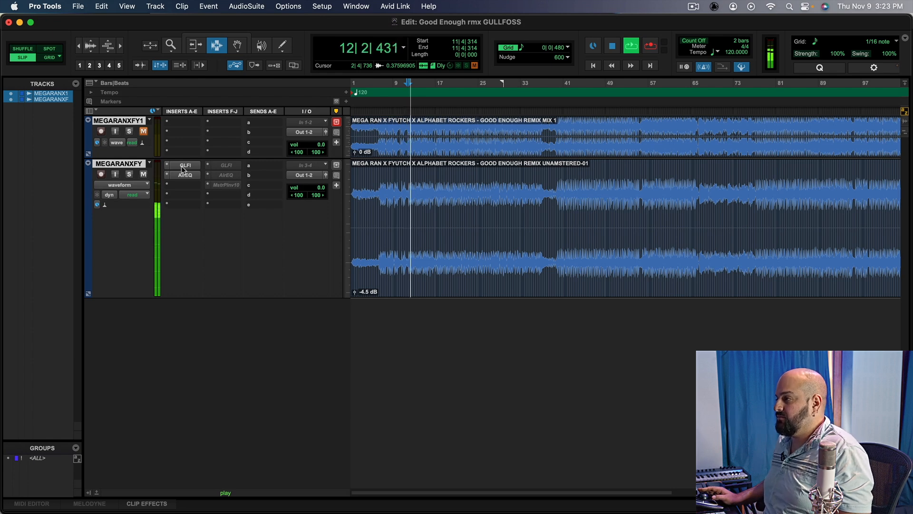